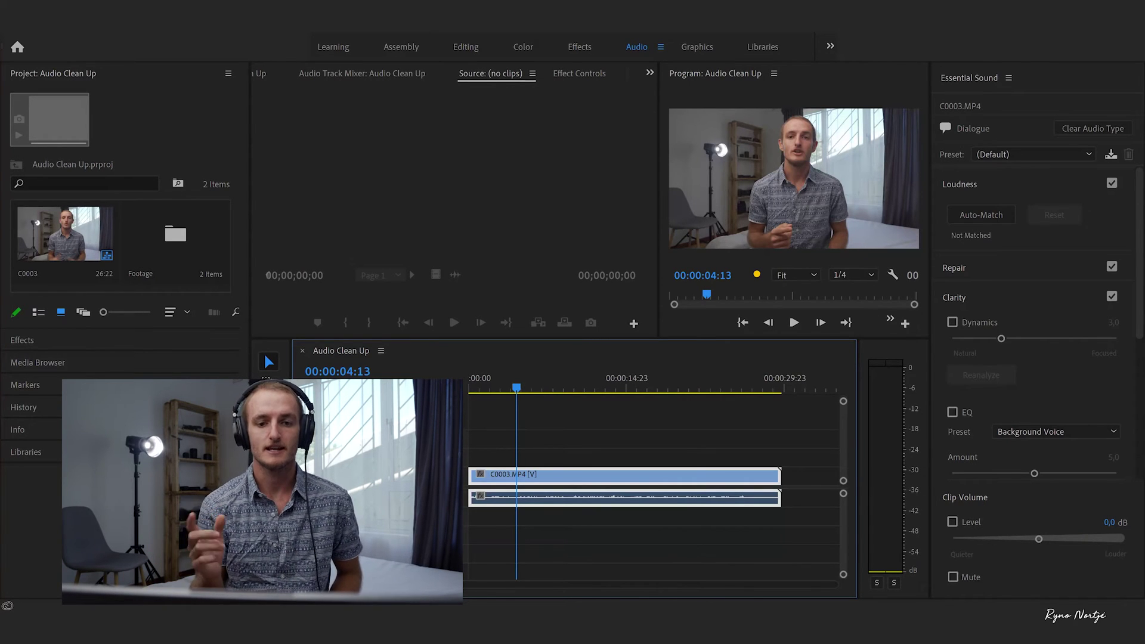
Play the interview from the sequence start twice to hear its original loudness.
key("Home")
key("space")
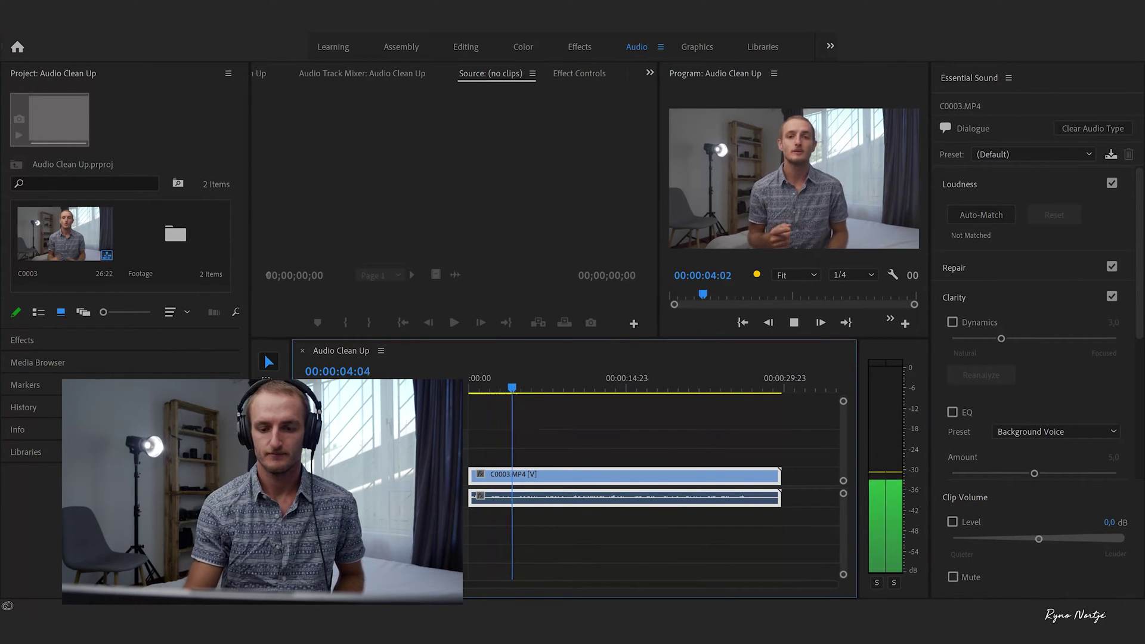
key("space")
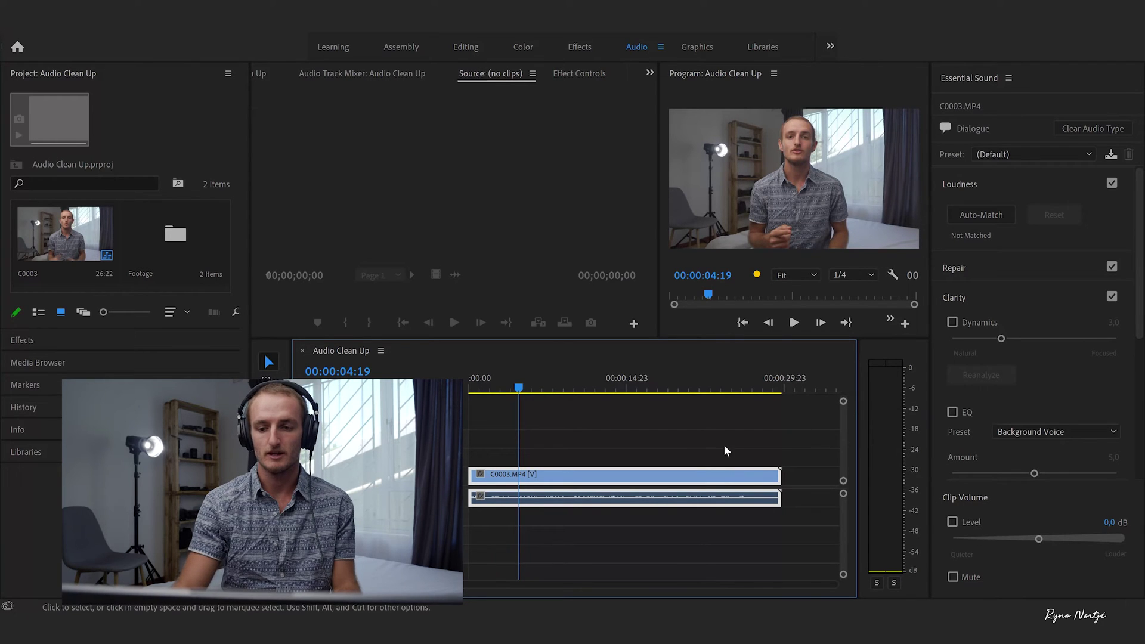
key("Home")
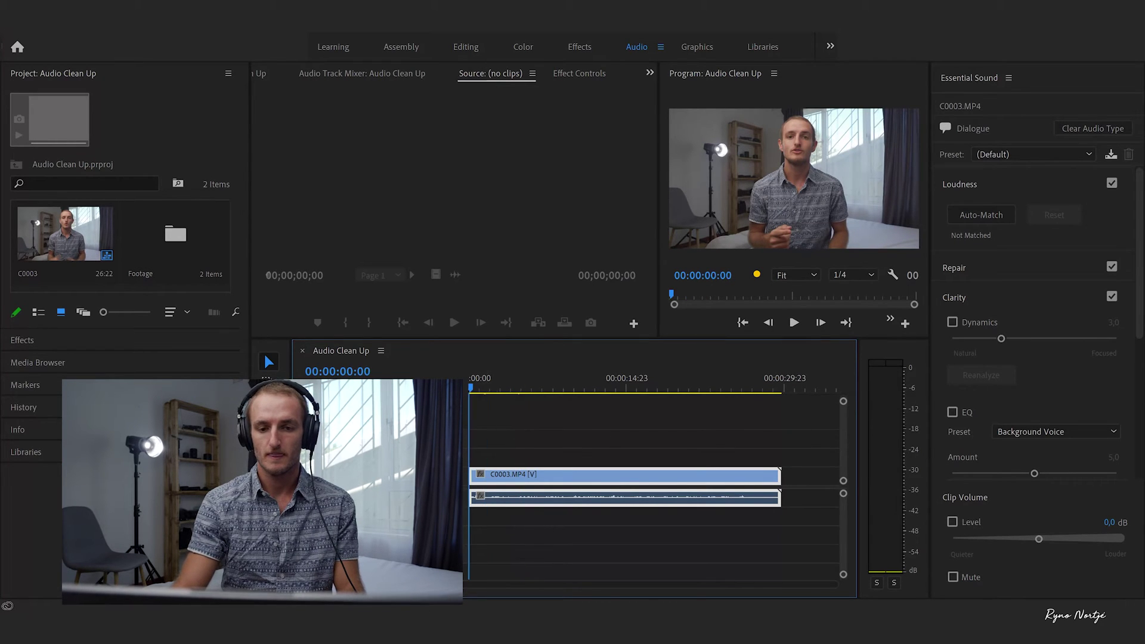
key("space")
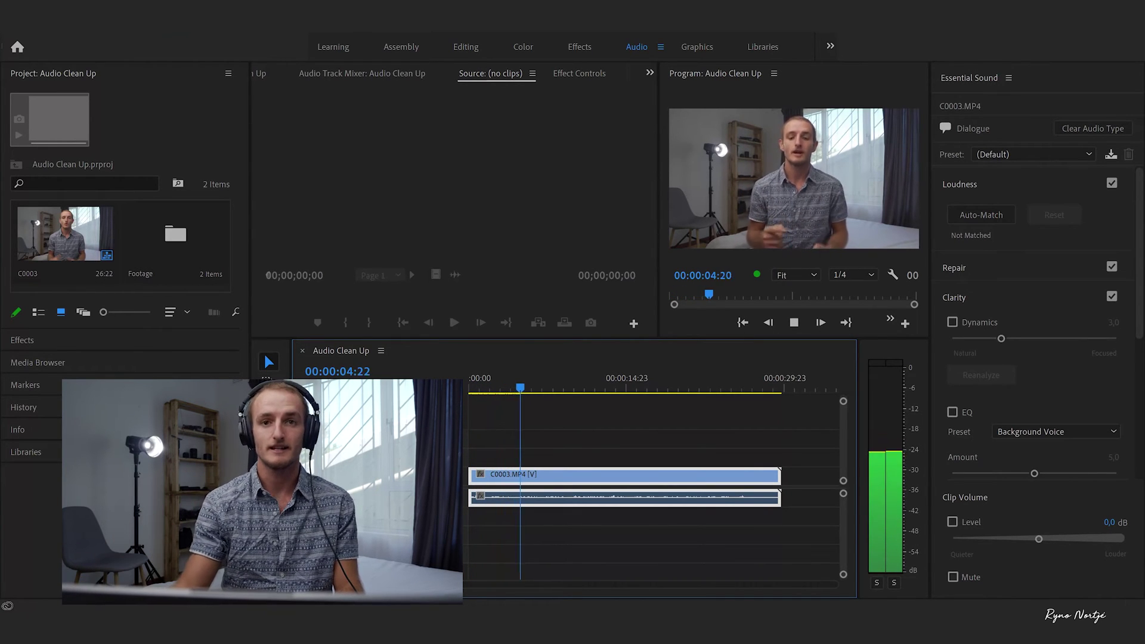
key("space")
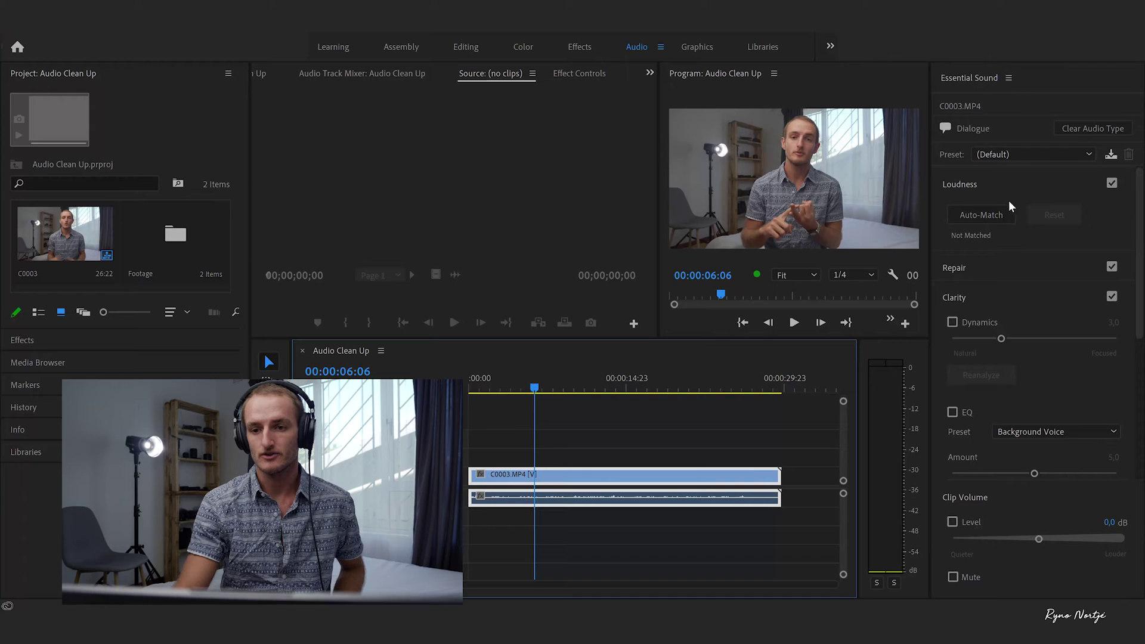
Re-tag the clip's audio as Dialogue and auto-match its loudness to -23 LUFS.
left_click(1089, 129)
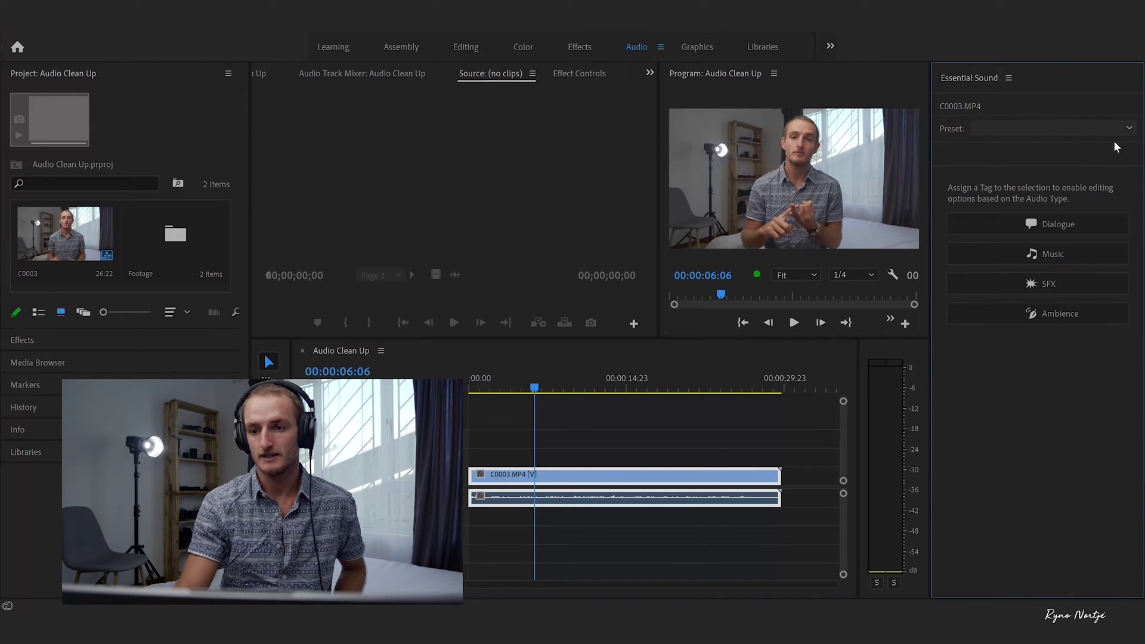
left_click(1066, 224)
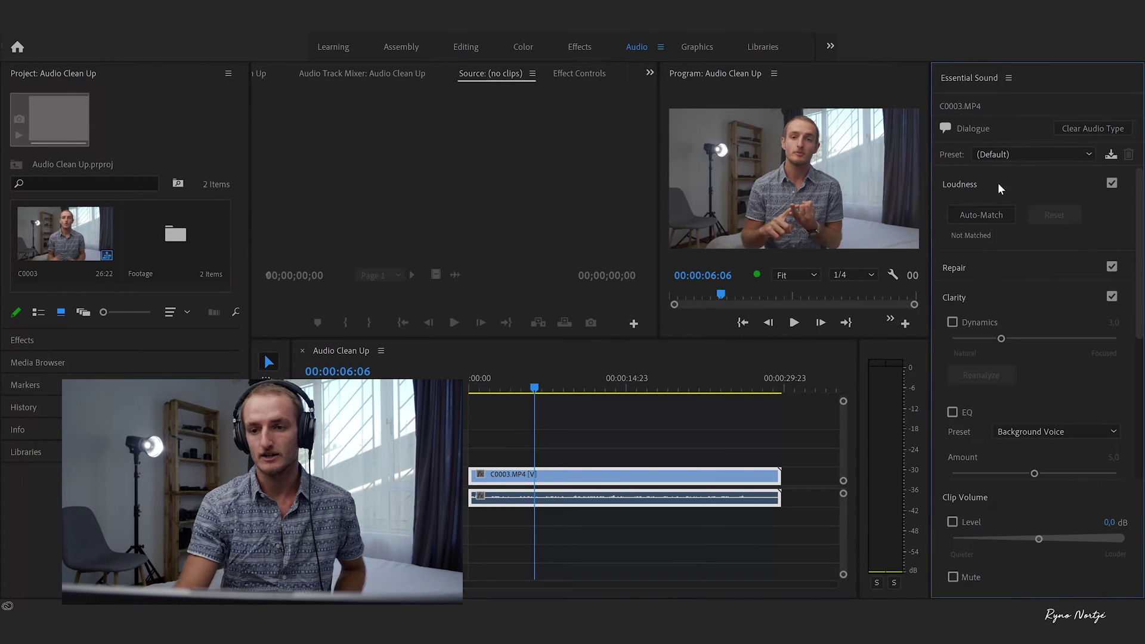
left_click(983, 217)
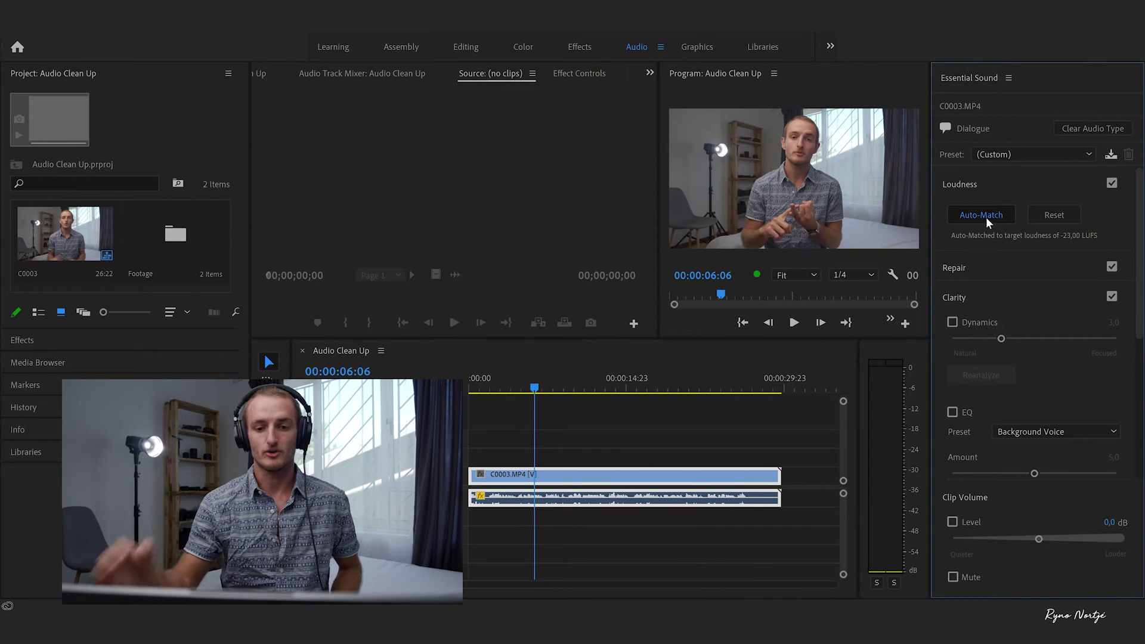
Play the loudness-matched clip from the start, stopping at 00:00:03:10.
left_click(535, 396)
key("Home")
key("space")
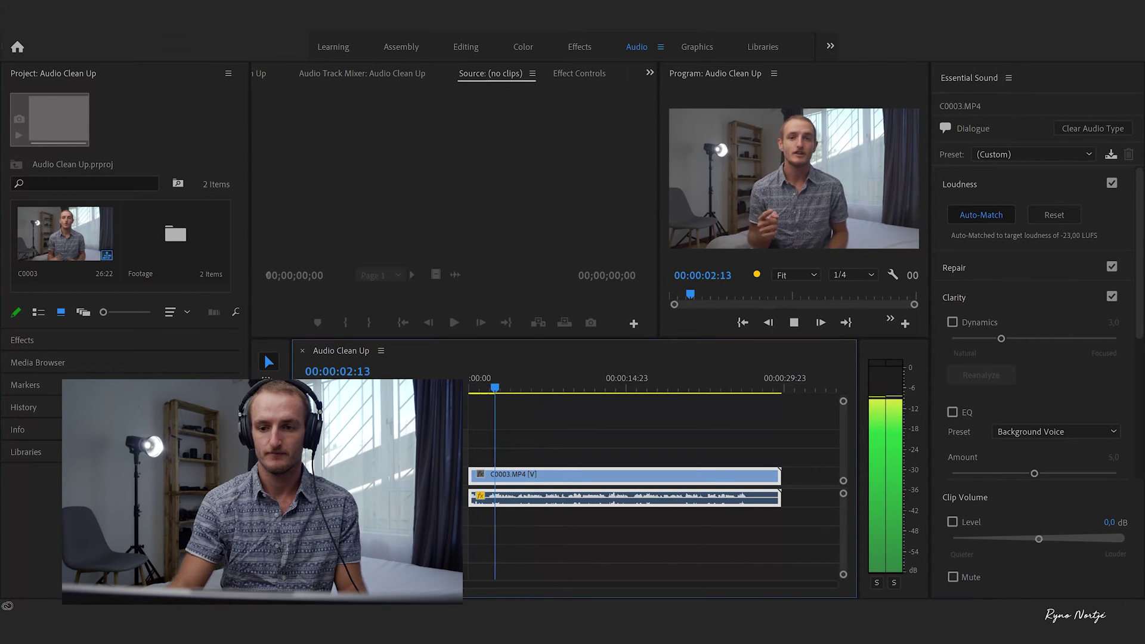
key("space")
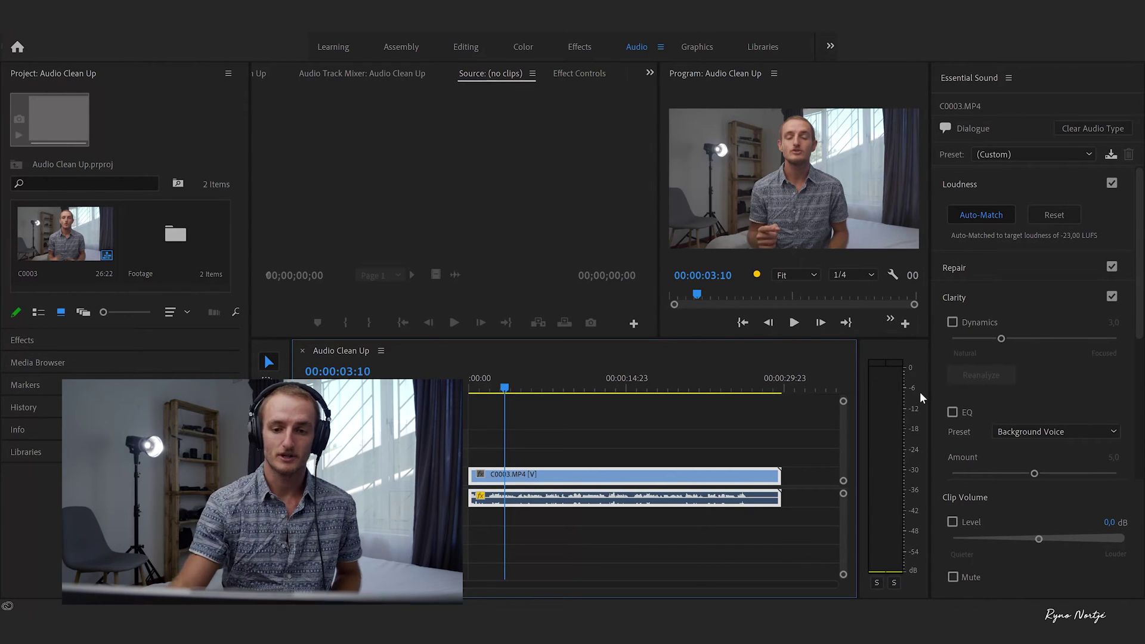
Send the A1 audio clip to Adobe Audition with Edit Clip In Adobe Audition.
right_click(575, 504)
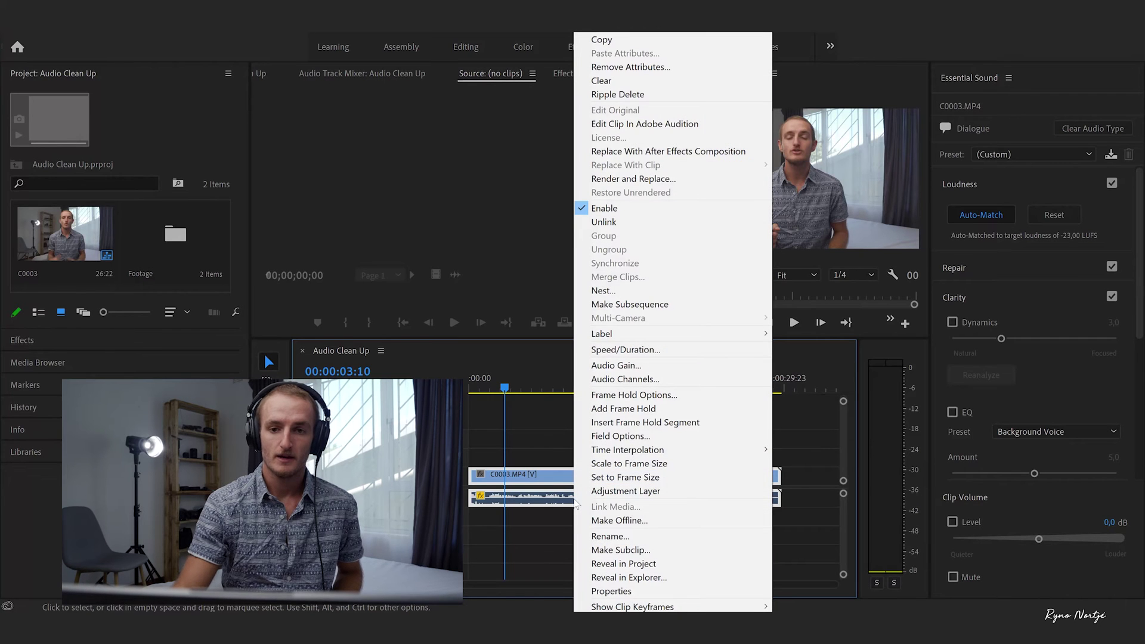
left_click(666, 123)
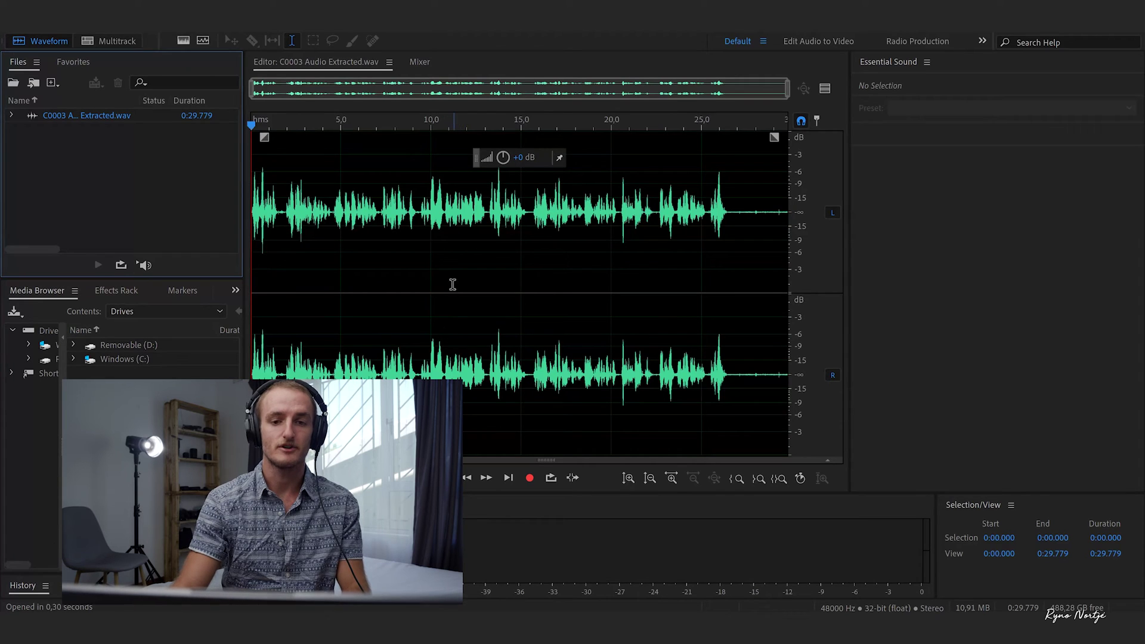
Play and stop C0003 Audio Extracted.wav in Audition, then bring up the Effects menu.
key("space")
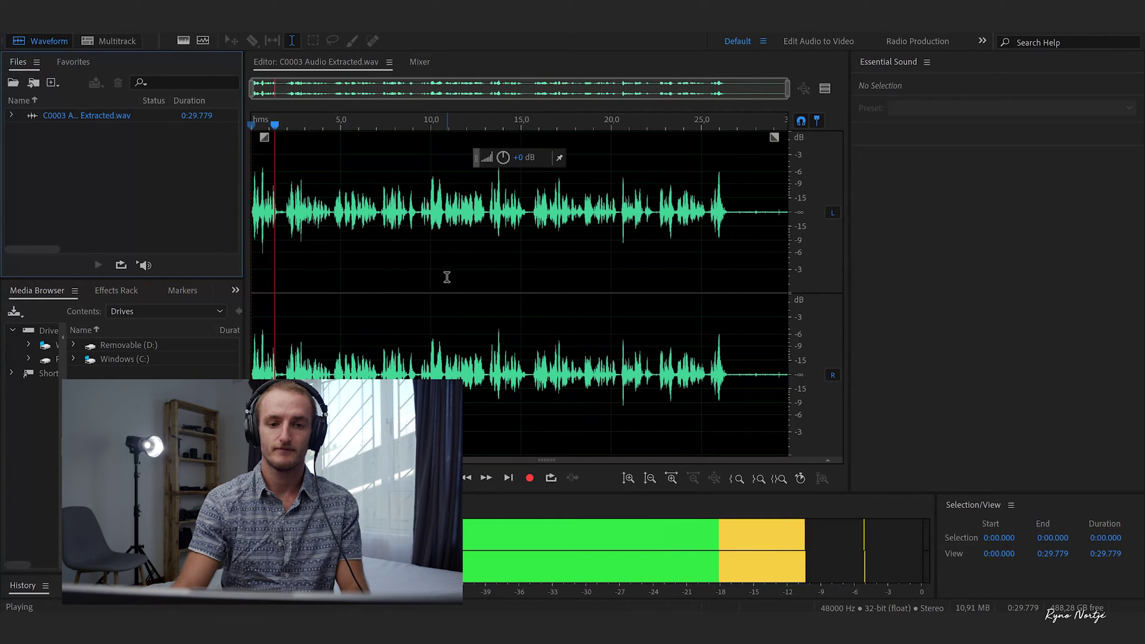
key("space")
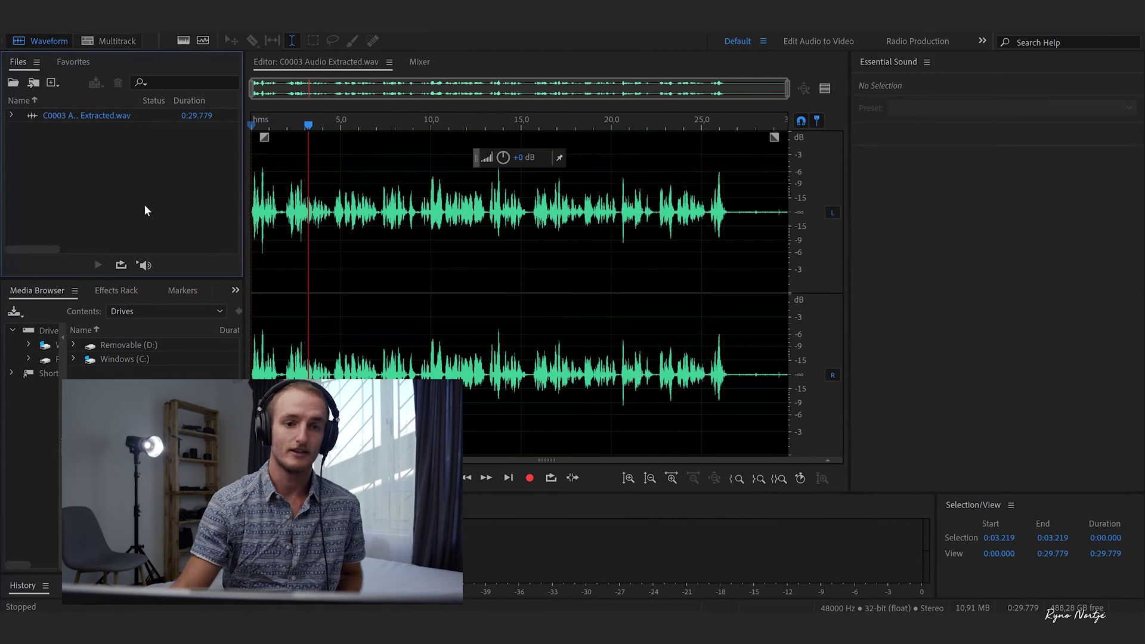
left_click(119, 18)
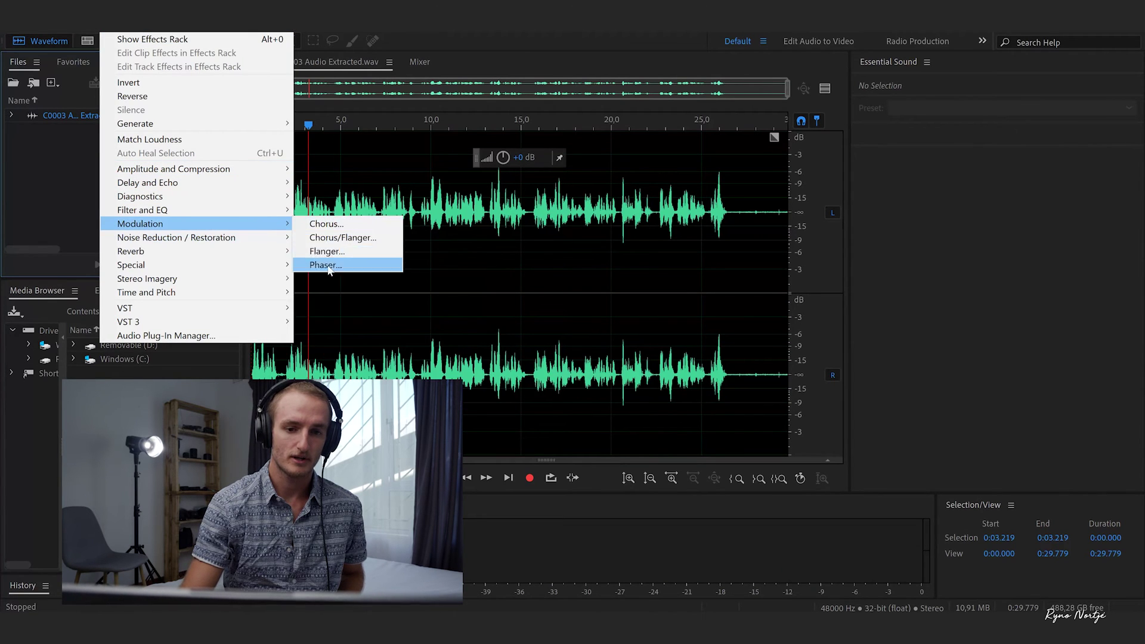
Apply Adaptive Noise Reduction, preview the cleaned dialogue, save the wav, and return to Premiere.
mouse_move(260, 237)
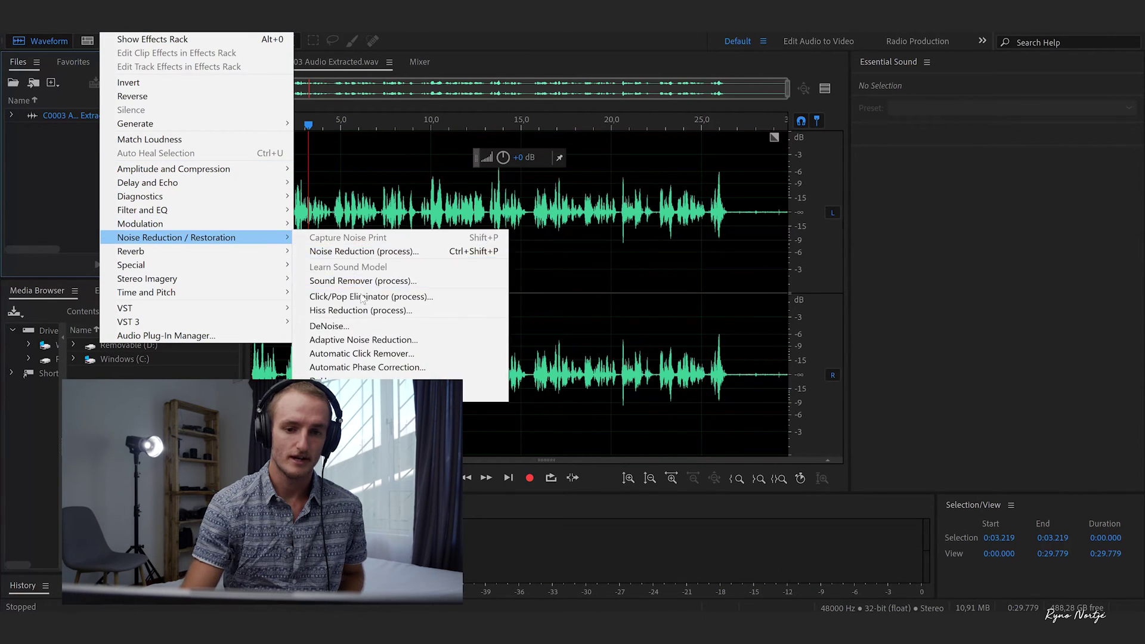
left_click(374, 340)
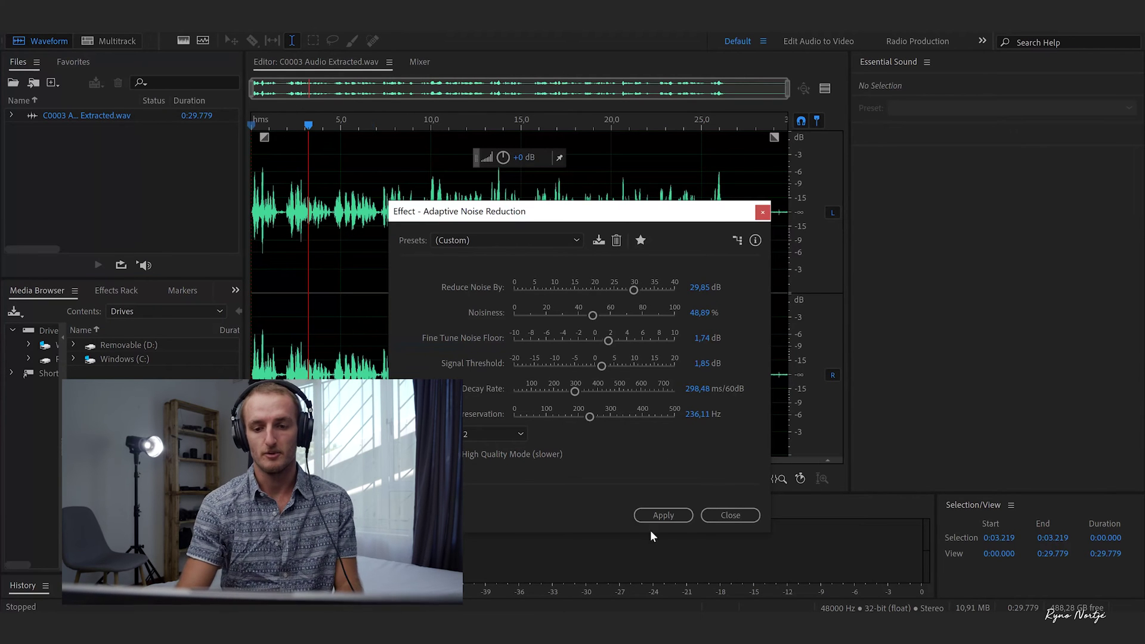
left_click(665, 515)
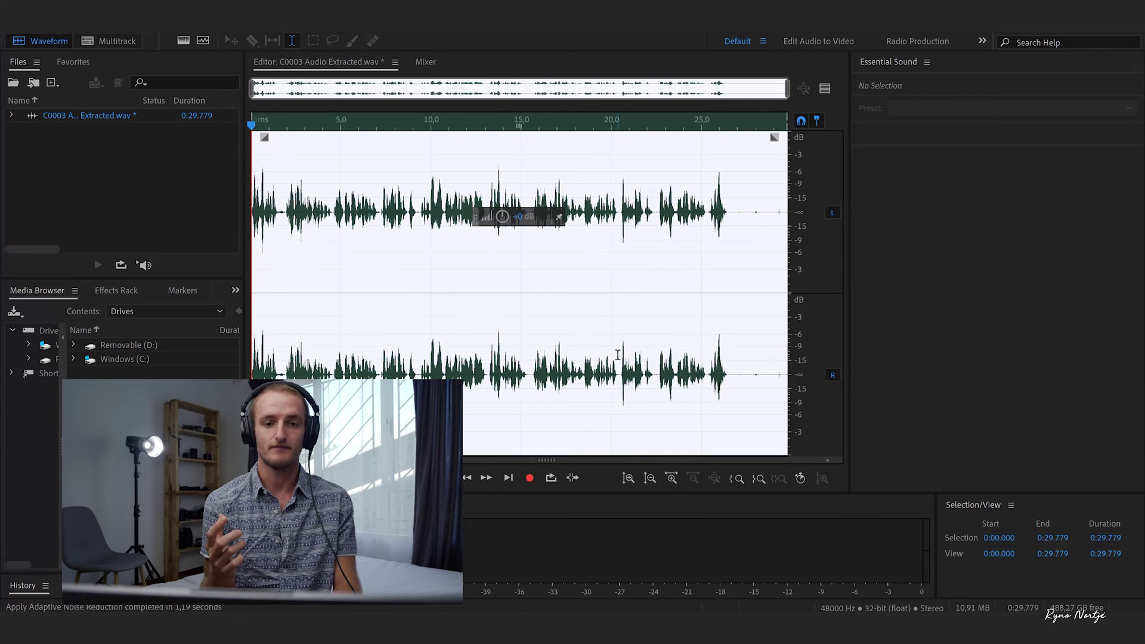
key("space")
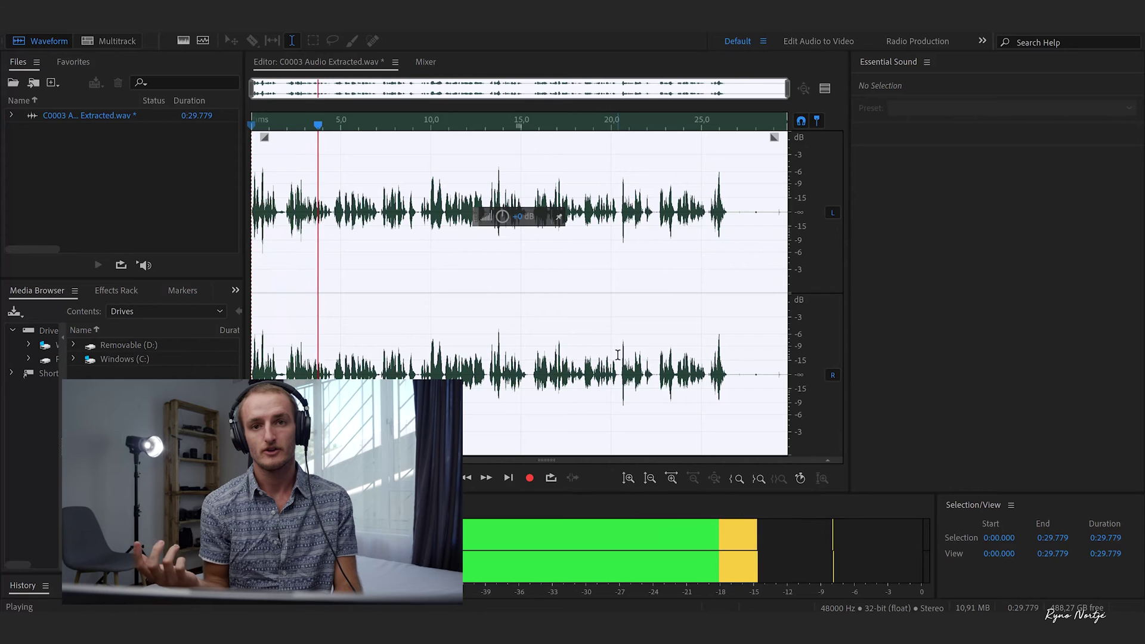
key("space")
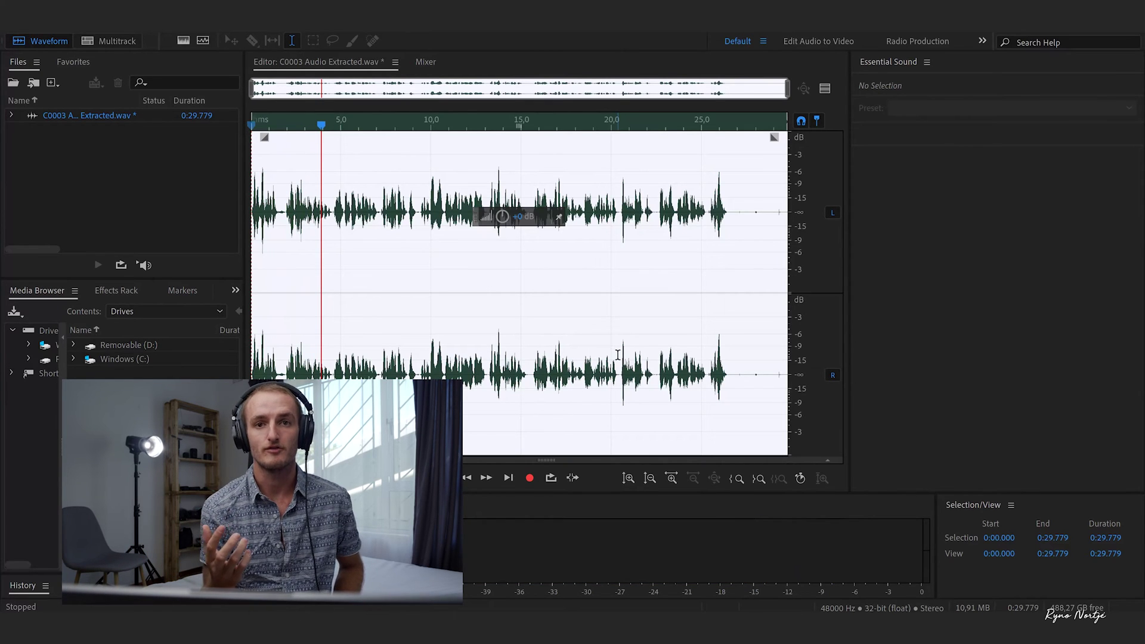
key("ctrl+s")
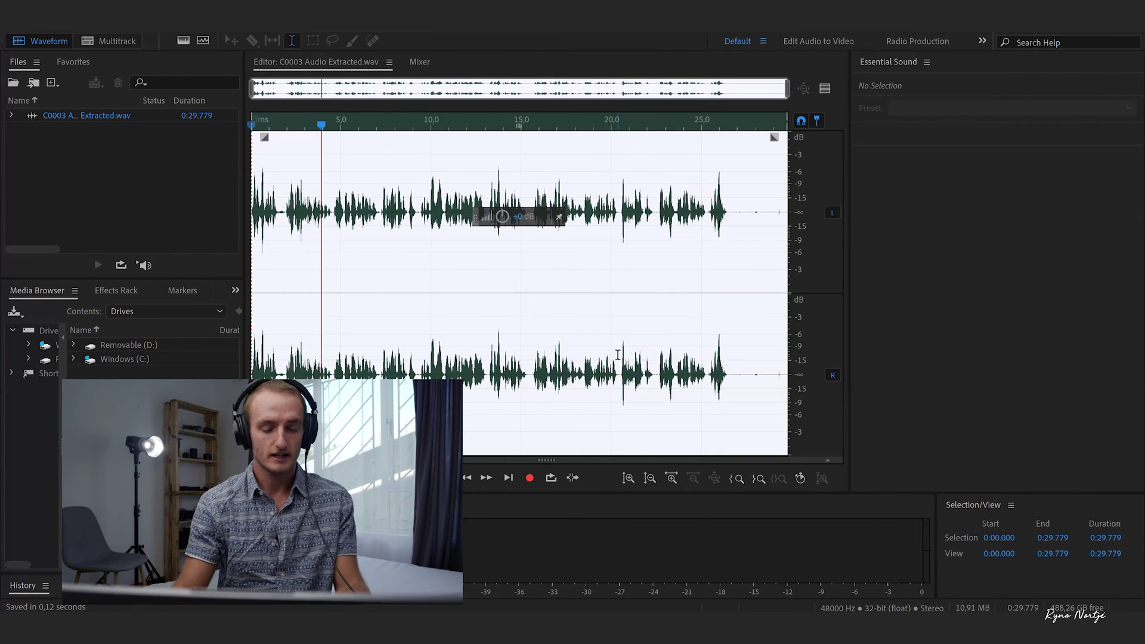
key("alt+Tab")
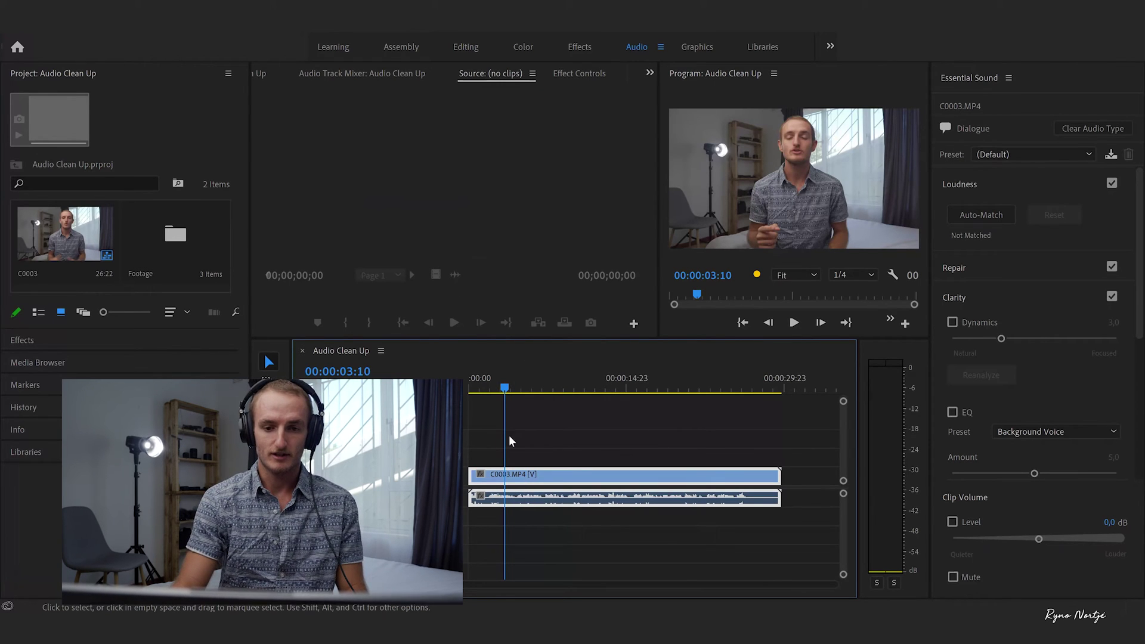
key("Home")
key("space")
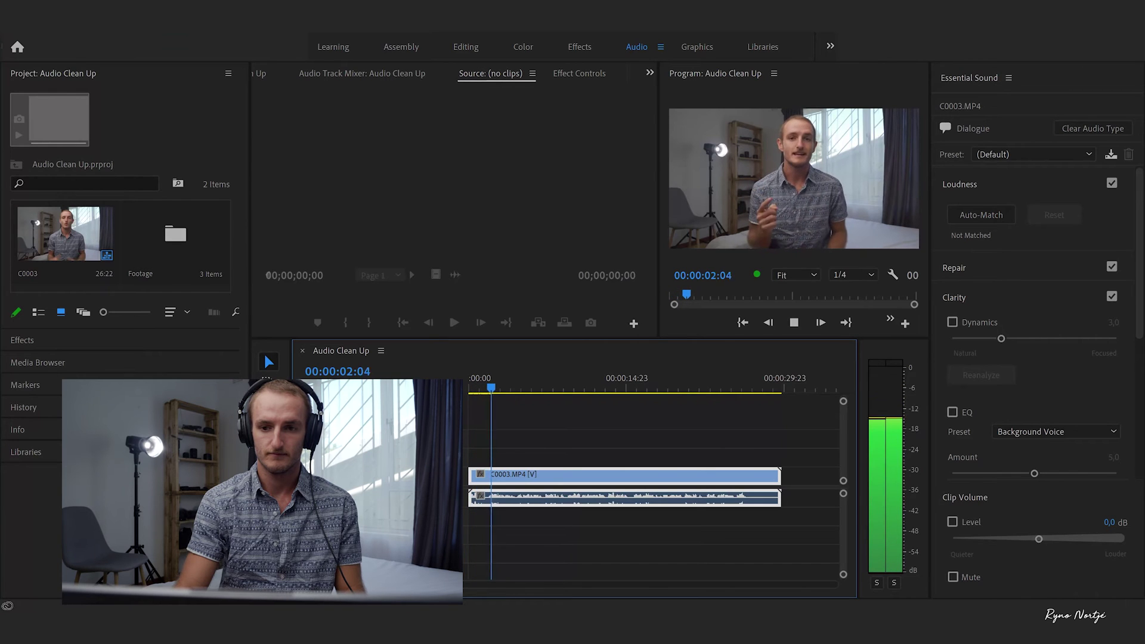
key("space")
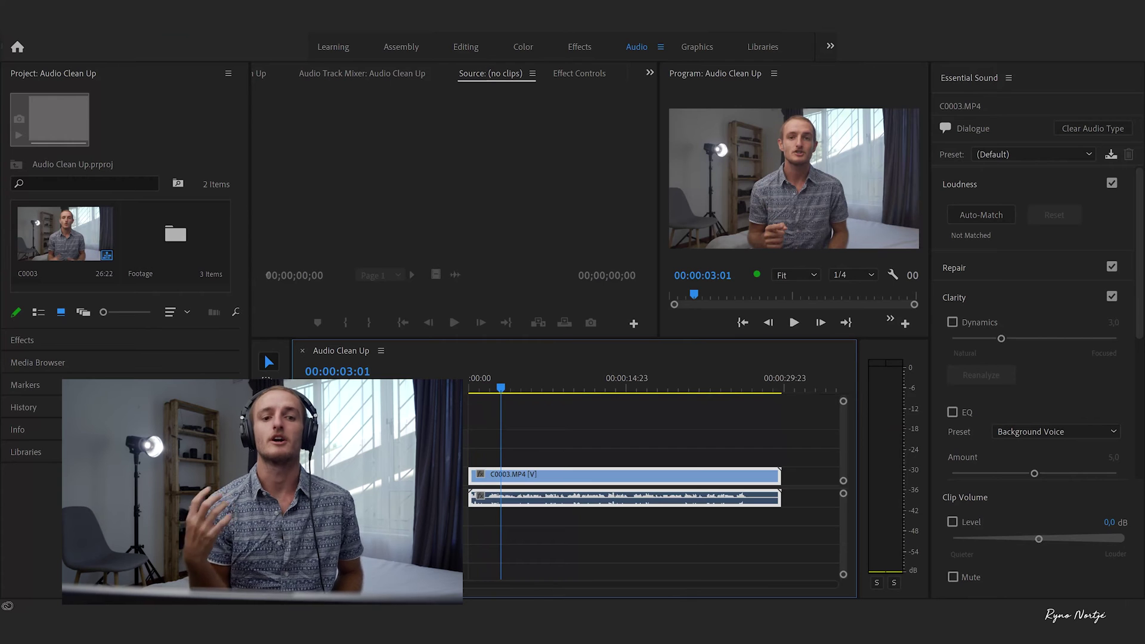
Find Parametric Equalizer with an 'eq' effects search and apply it to the A1 audio clip.
left_click(399, 52)
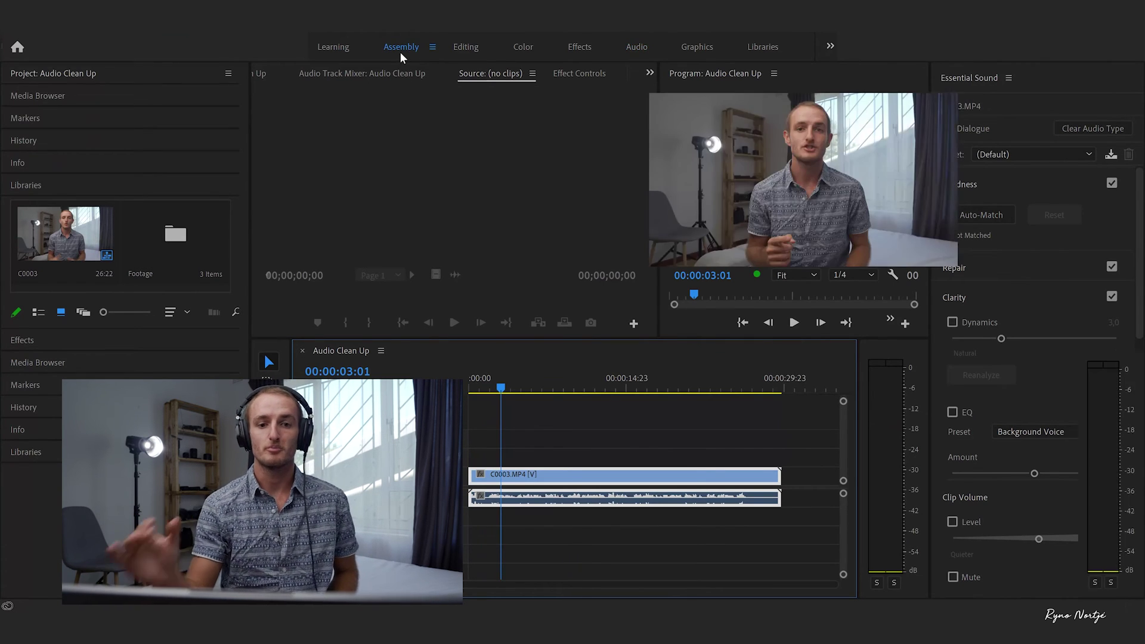
left_click(305, 73)
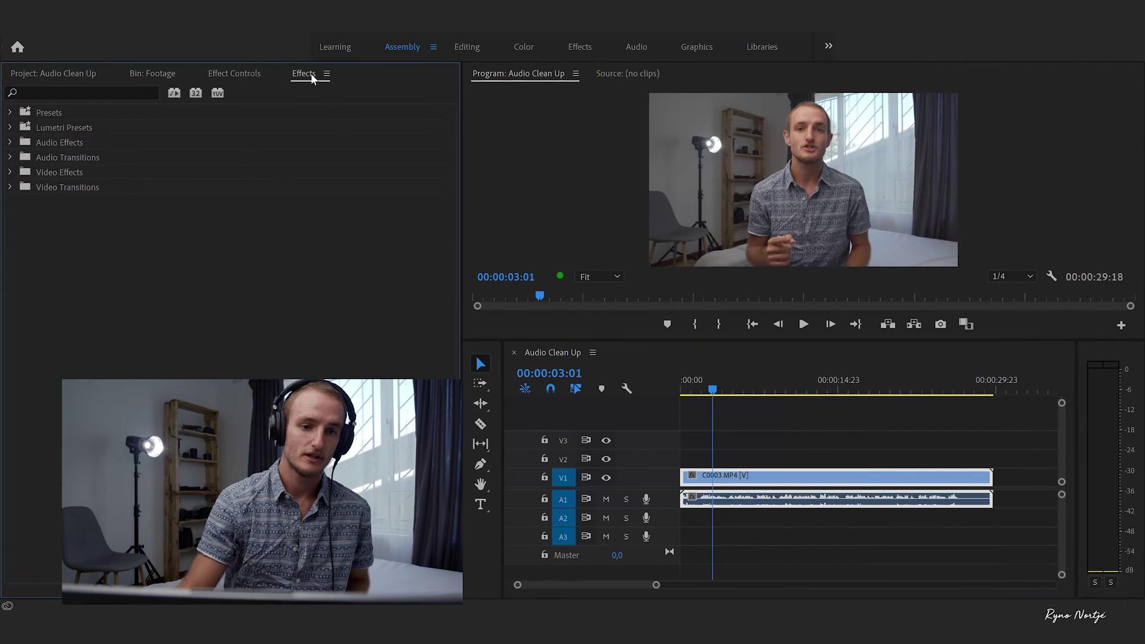
left_click(77, 94)
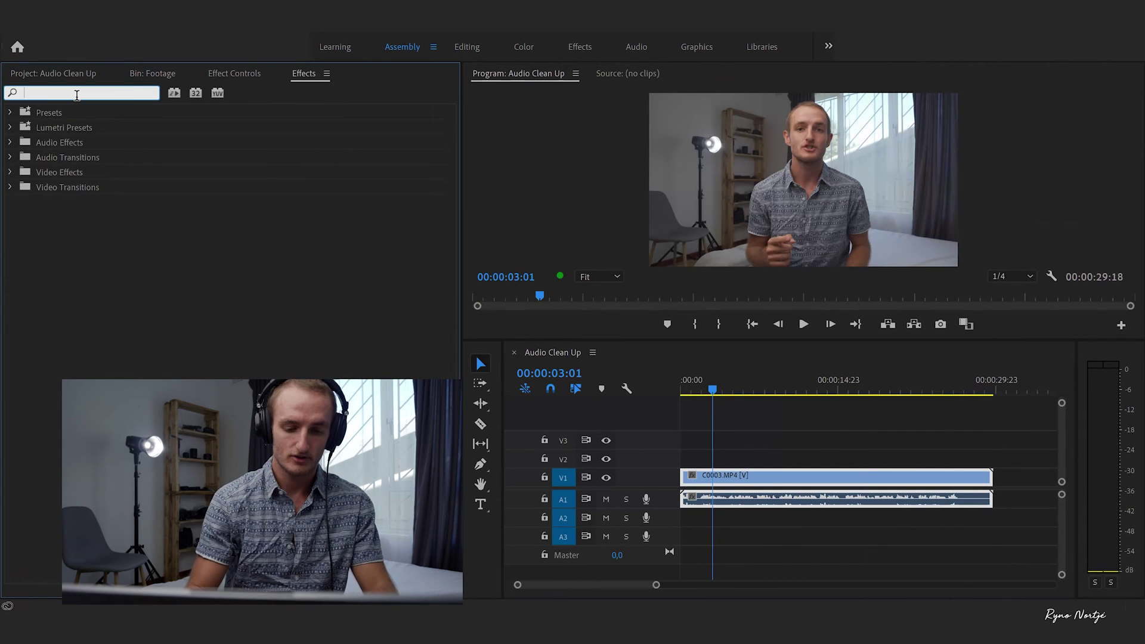
type("eq")
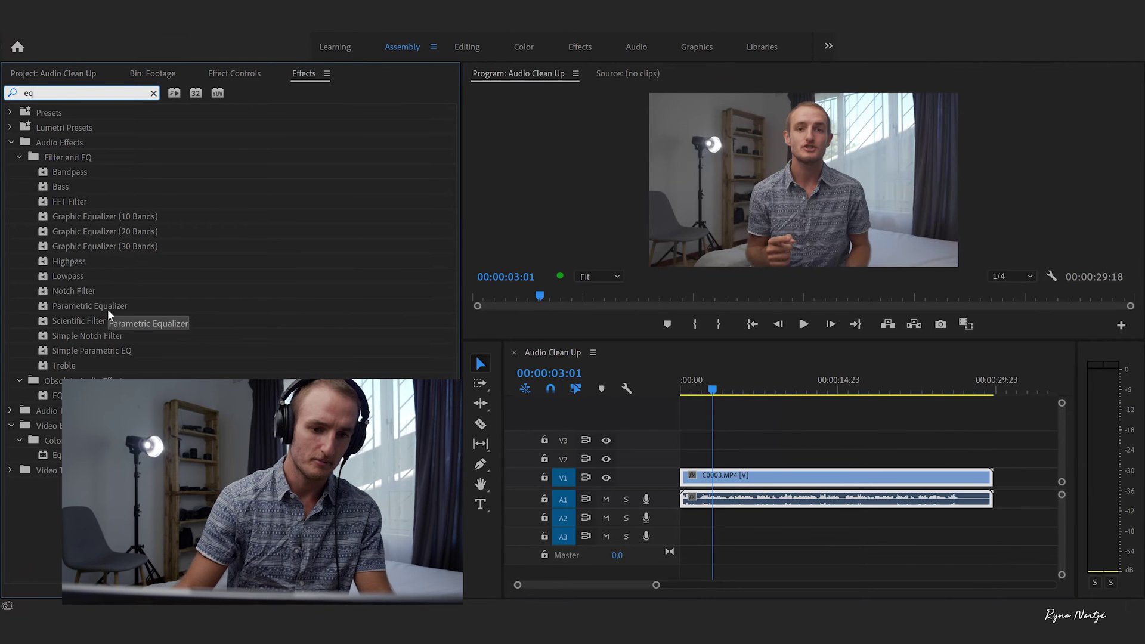
left_click_drag(105, 308, 750, 500)
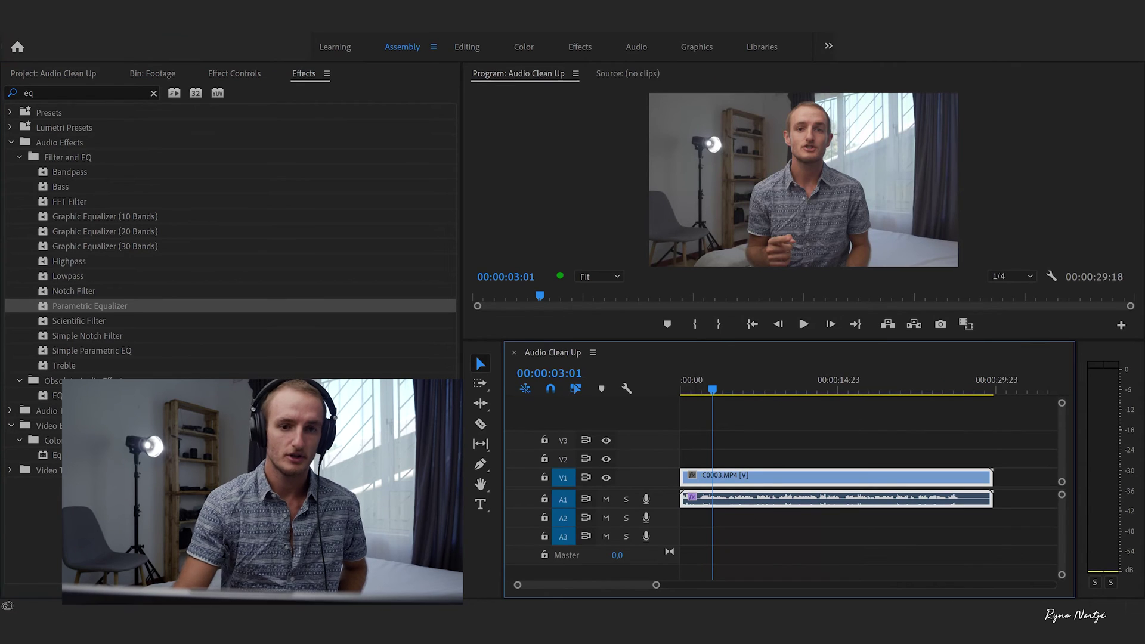
left_click(239, 74)
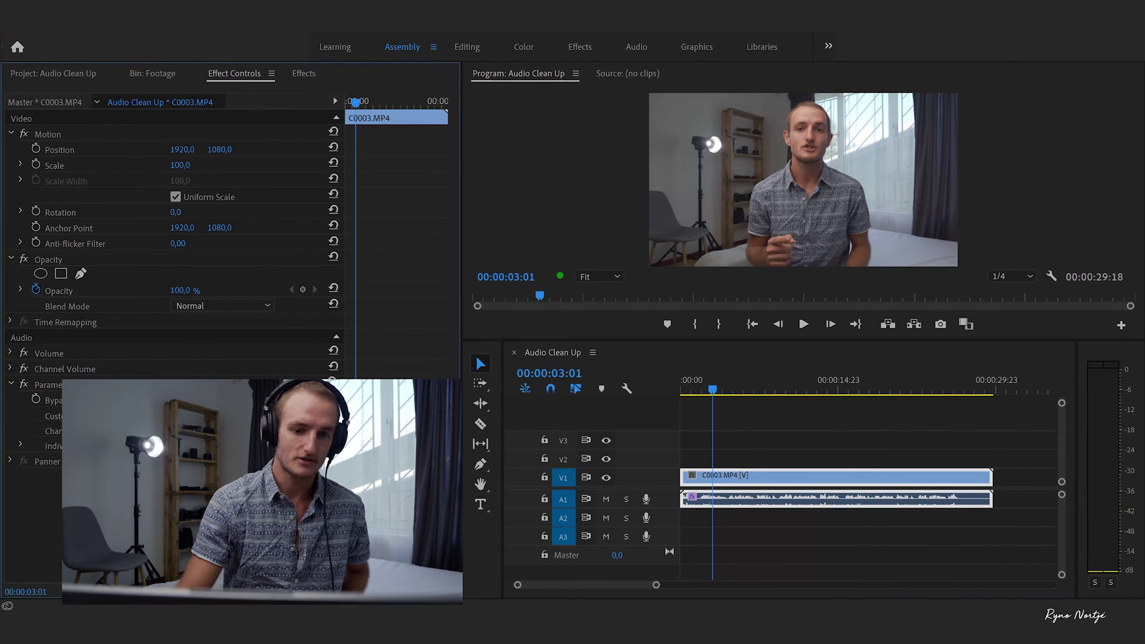
Load the Vocal Enhancer preset into the Parametric Equalizer in the Clip Fx Editor.
left_click(191, 416)
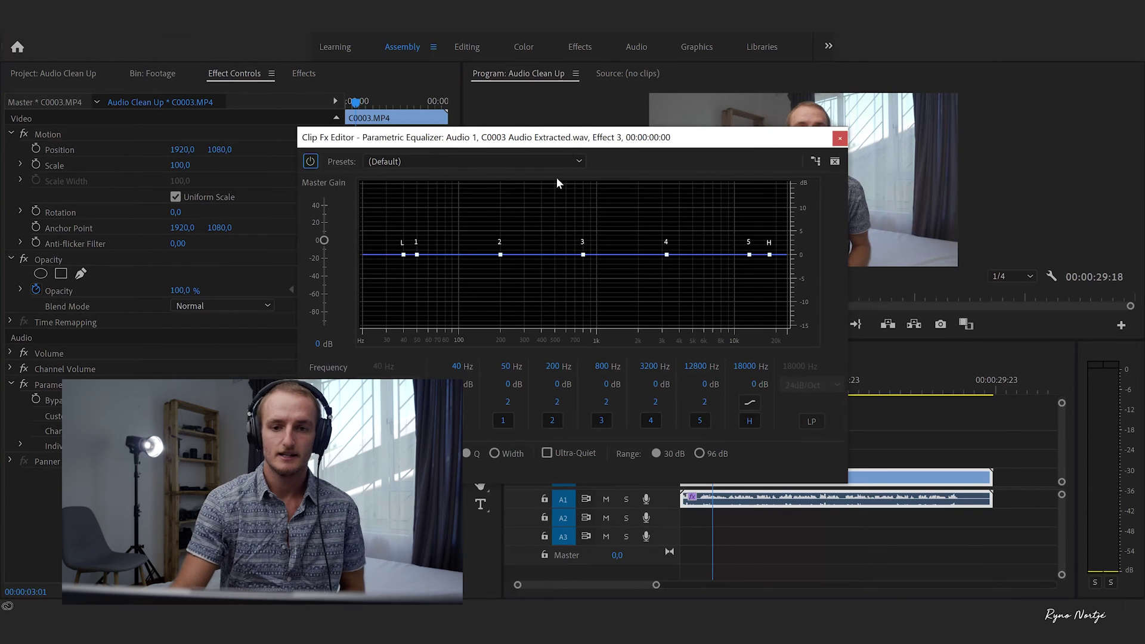
left_click(574, 159)
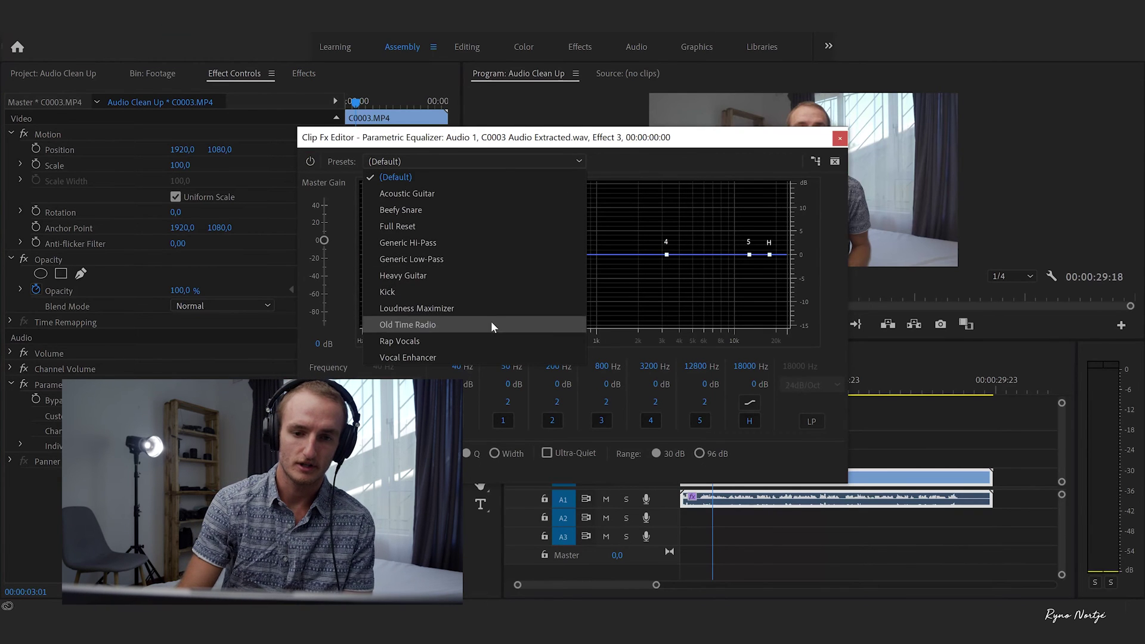
left_click(487, 355)
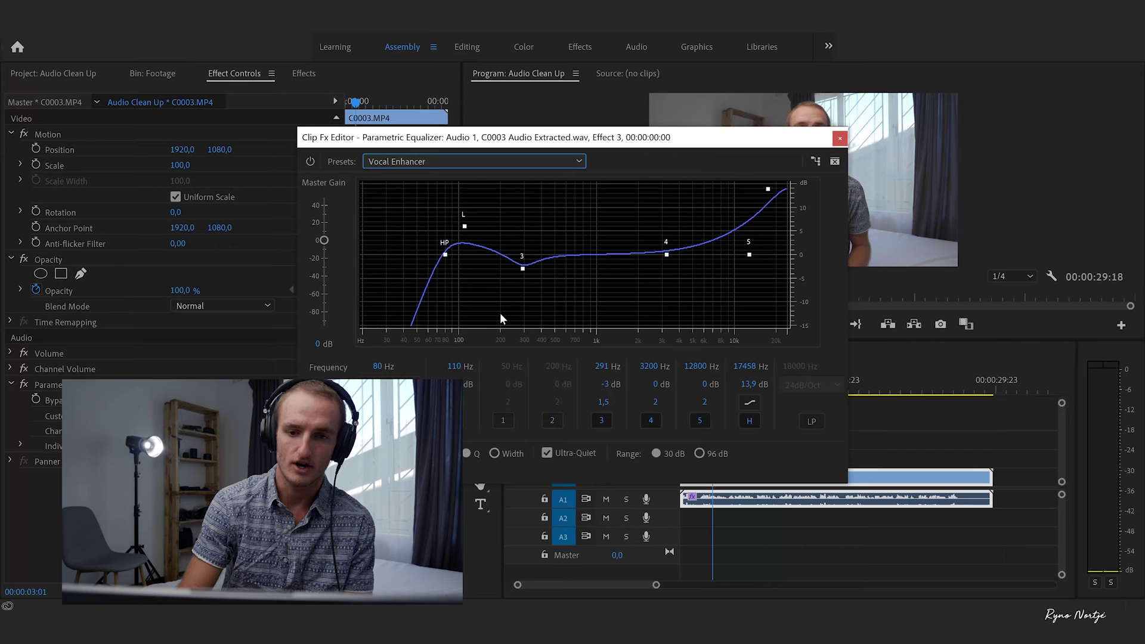
left_click_drag(696, 136, 593, 83)
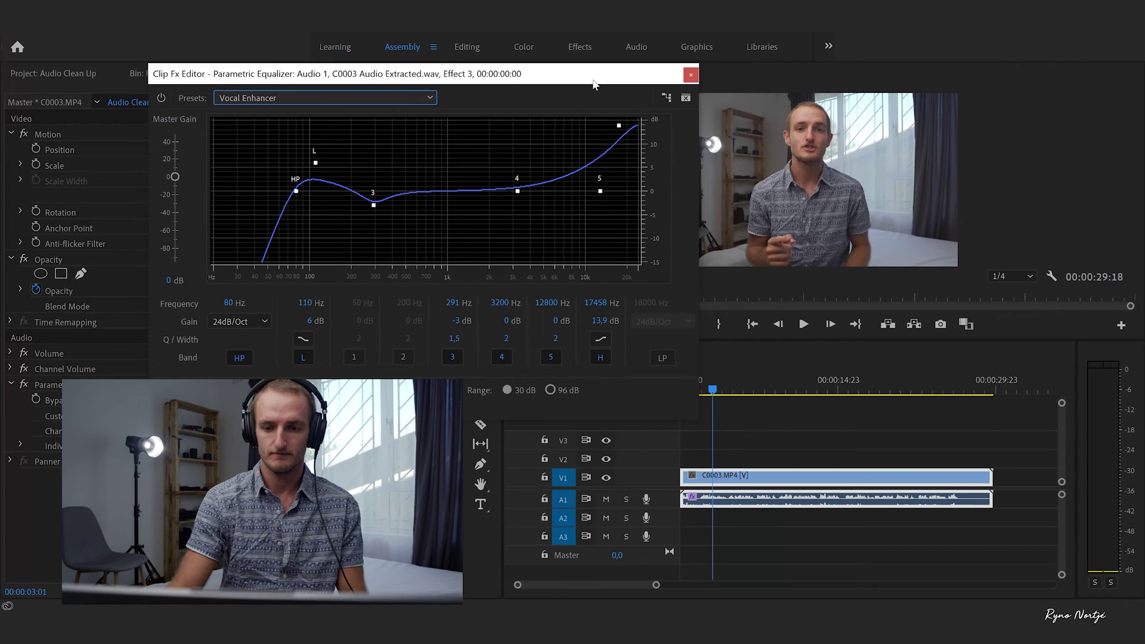
Play the dialogue from the sequence start to hear the Vocal Enhancer EQ.
left_click(634, 395)
key("Home")
key("space")
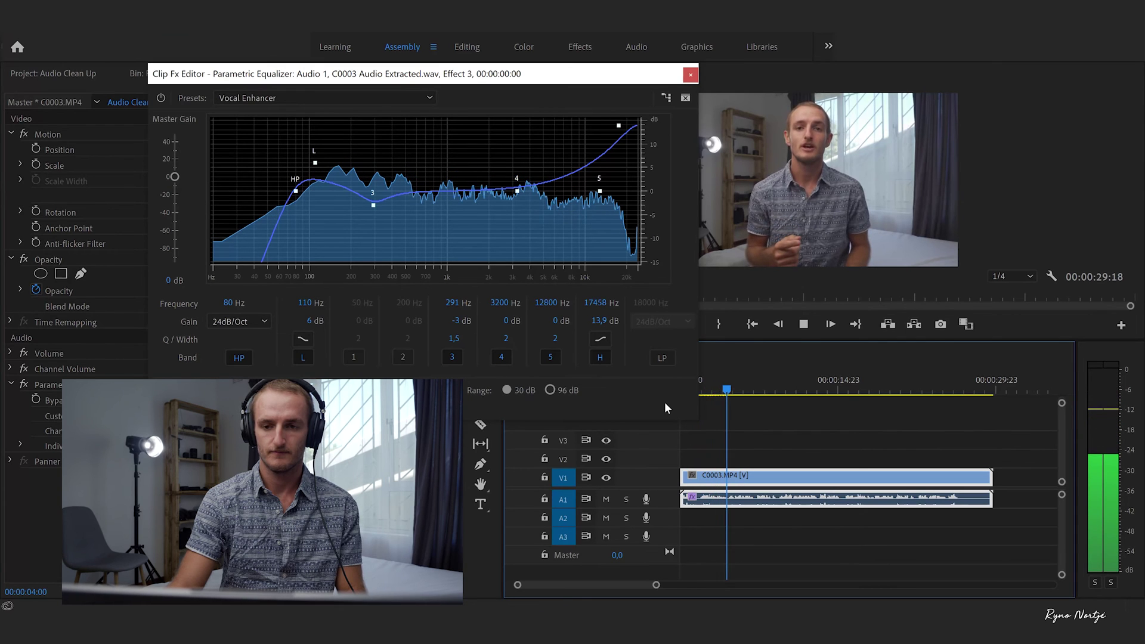
key("space")
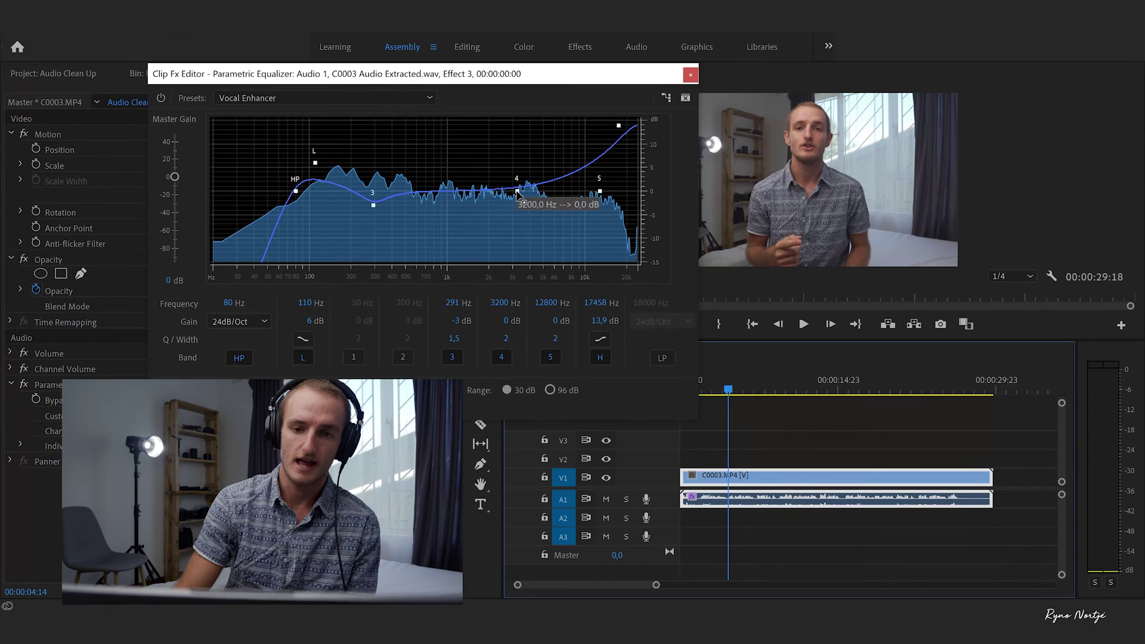
Drag band 4 down to -8.4 dB at 2688 Hz and replay the dialogue.
left_click_drag(517, 191, 506, 230)
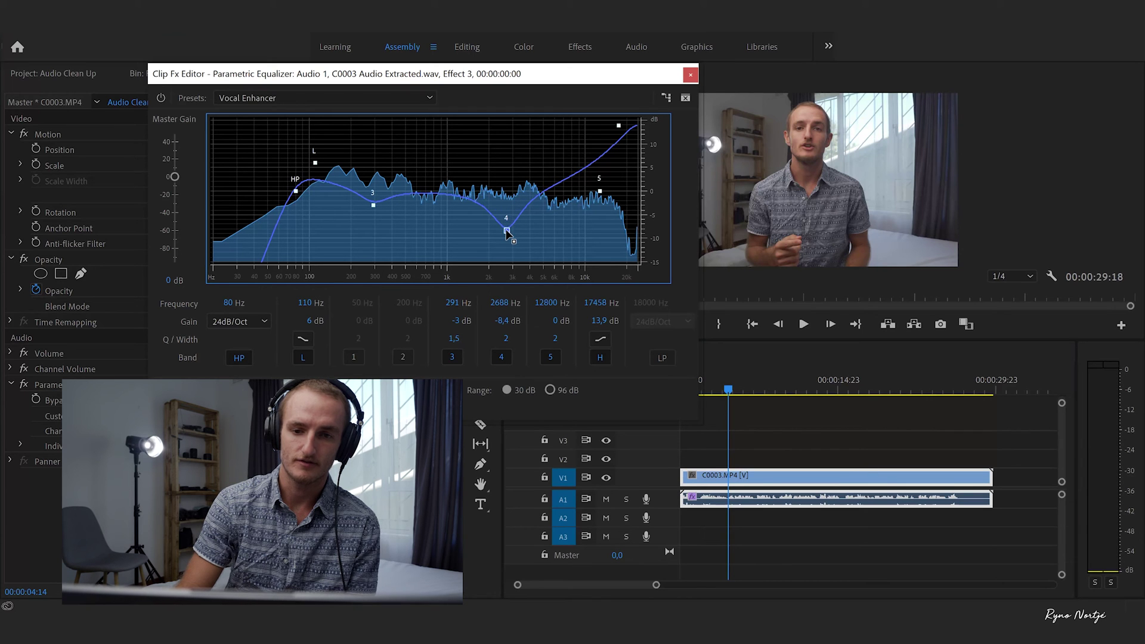
left_click(661, 412)
key("Home")
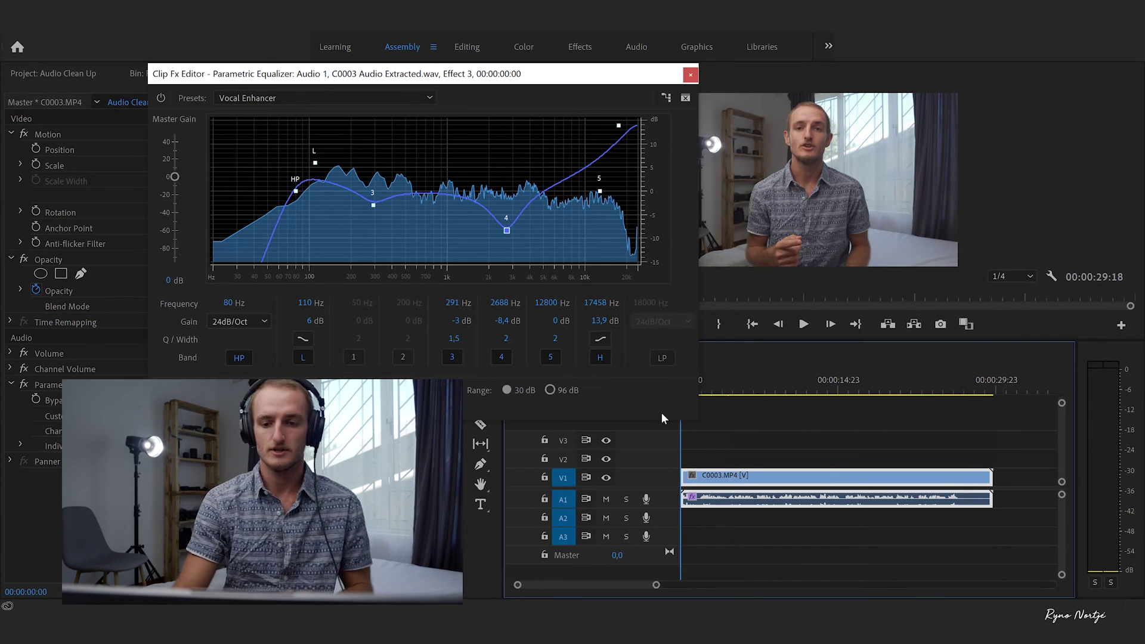
key("space")
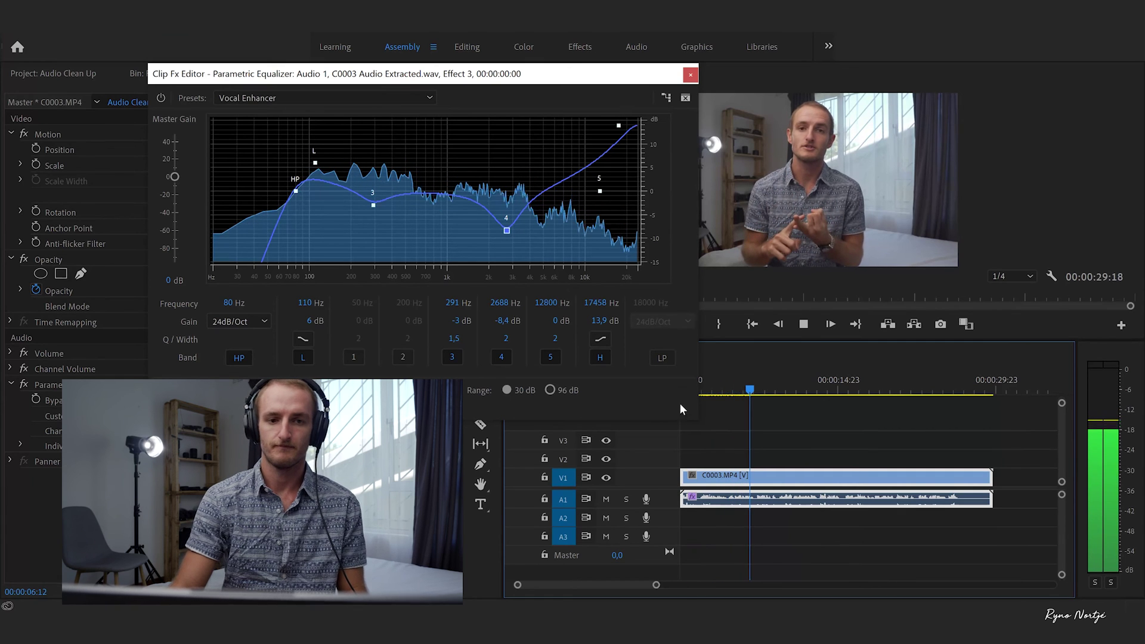
key("space")
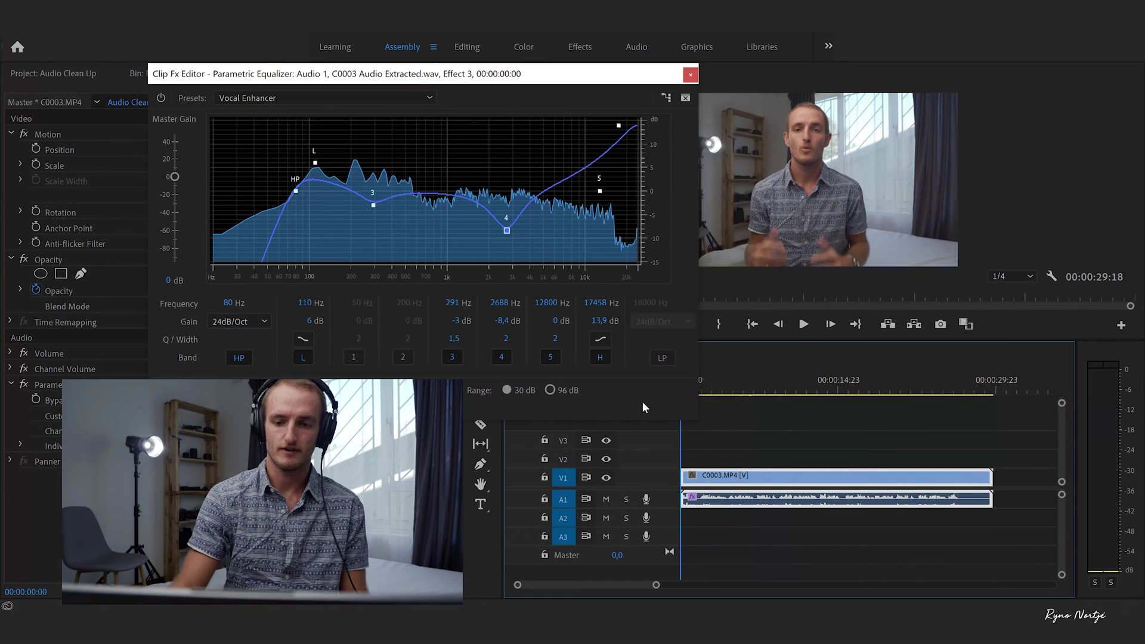
key("space")
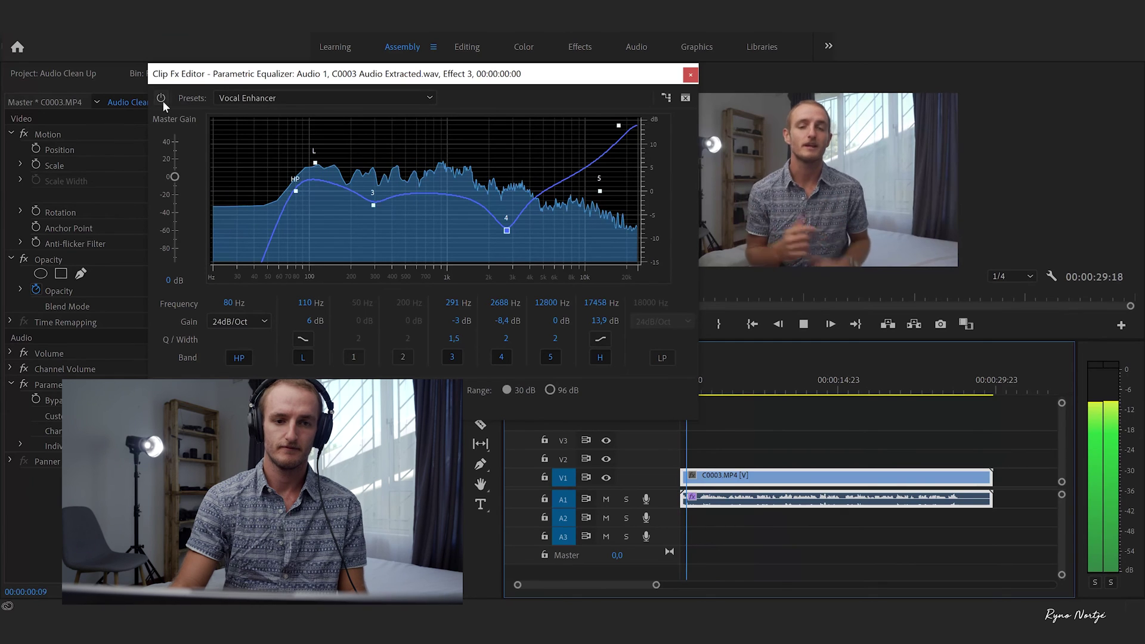
Bypass and re-enable the equalizer during playback, stop at 00:00:11:17, and close the editor.
left_click(162, 98)
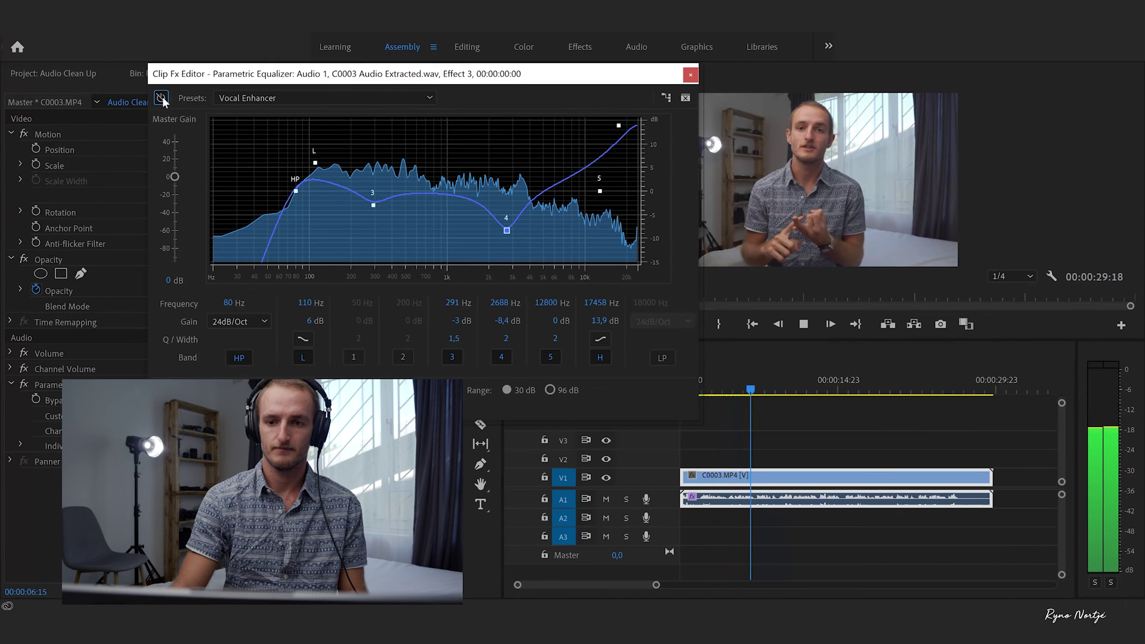
left_click(162, 98)
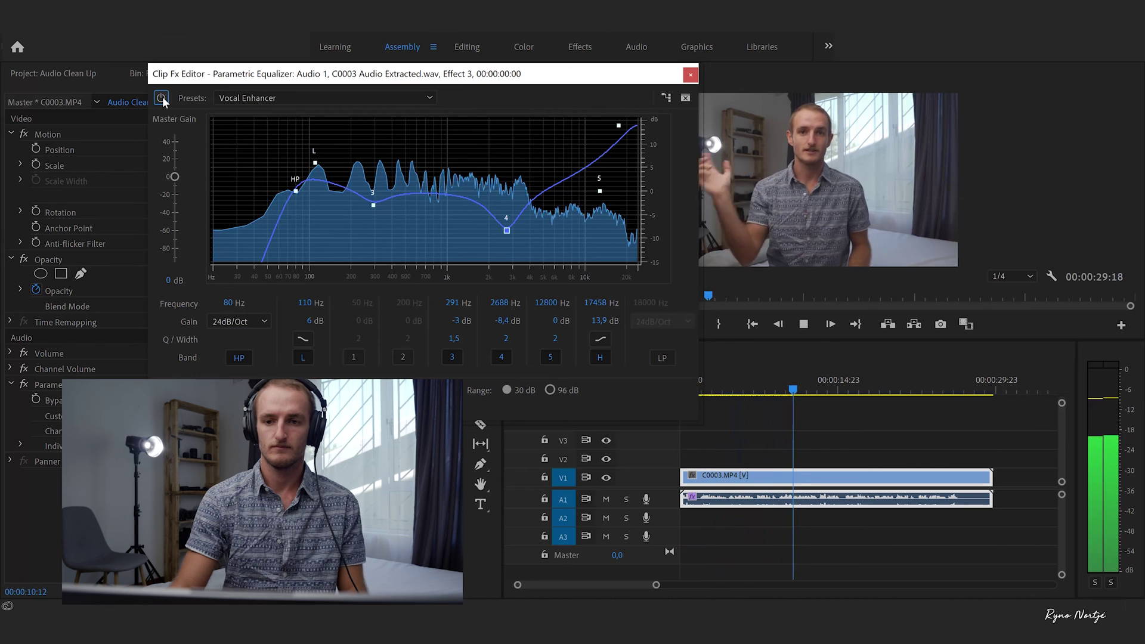
key("space")
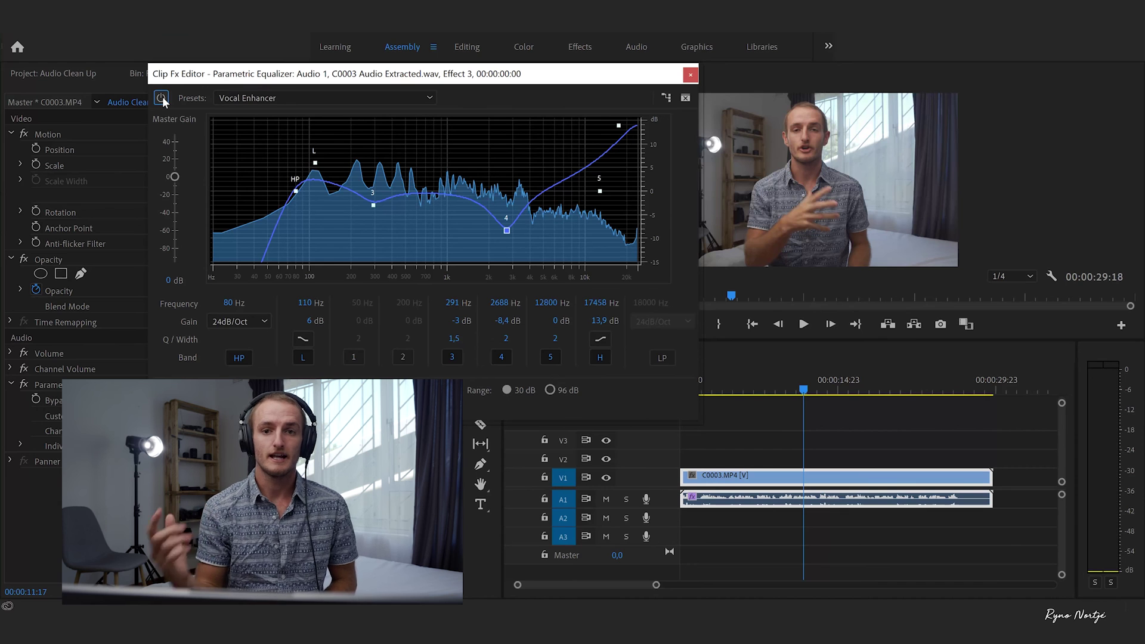
left_click(690, 75)
Apply the Bass effect from a 'bass' search to the A1 clip and play it back.
left_click(301, 74)
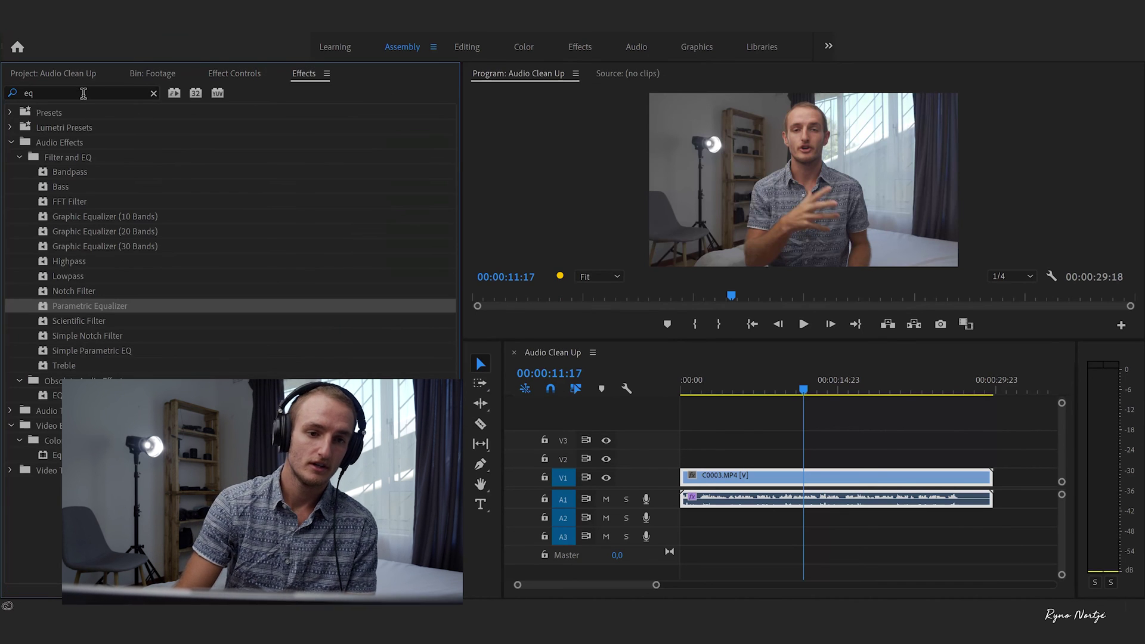
key("BackSpace")
type("bass")
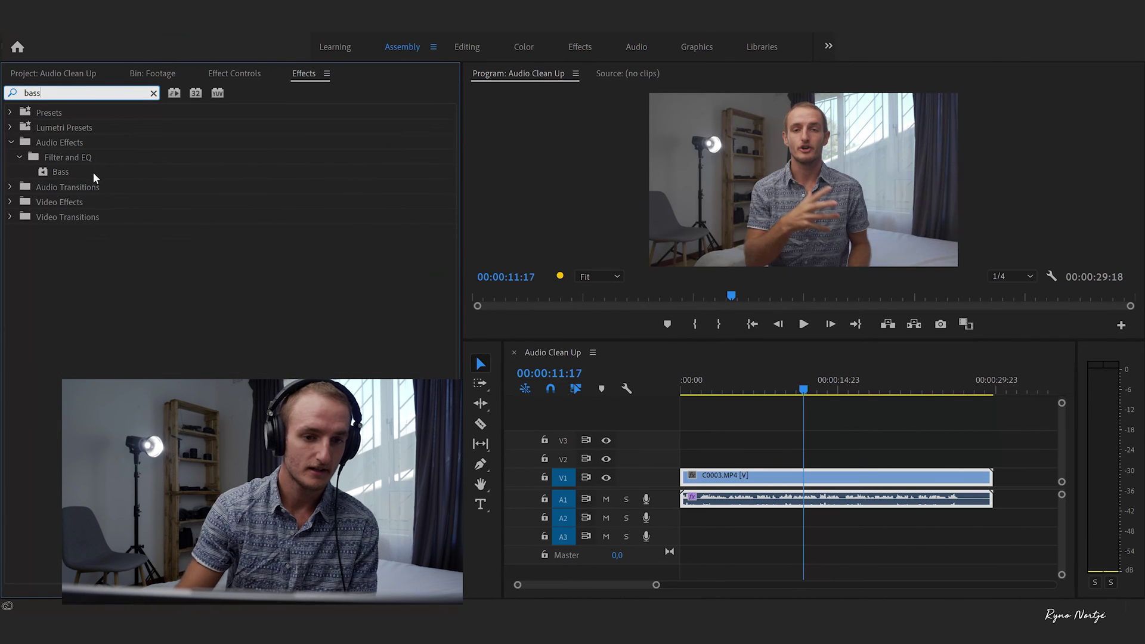
left_click_drag(100, 174, 232, 232)
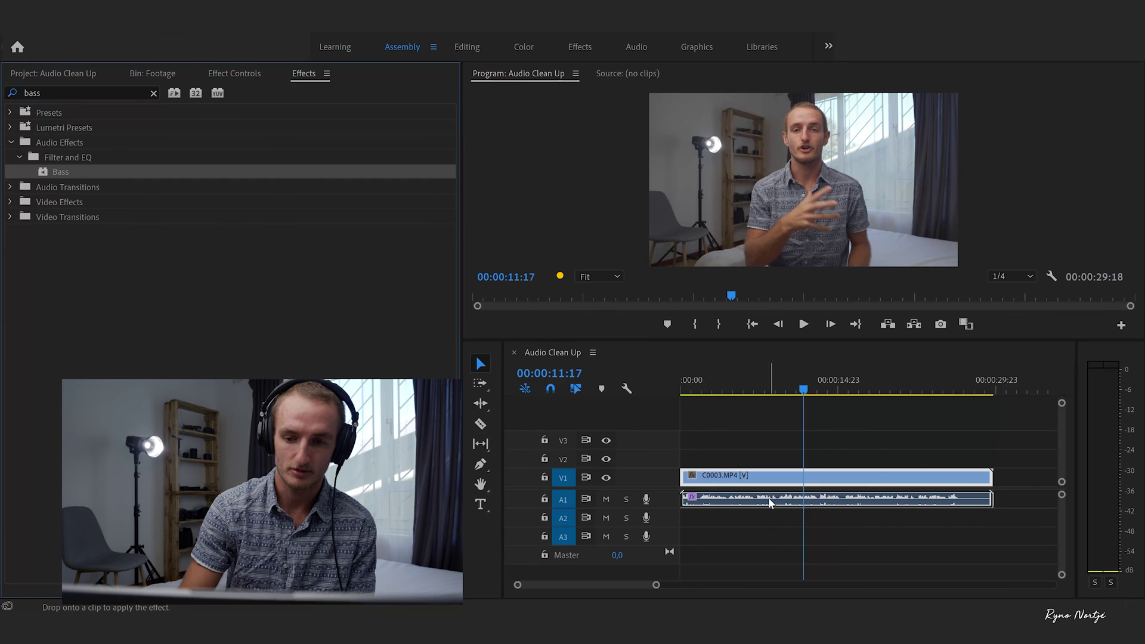
left_click(245, 81)
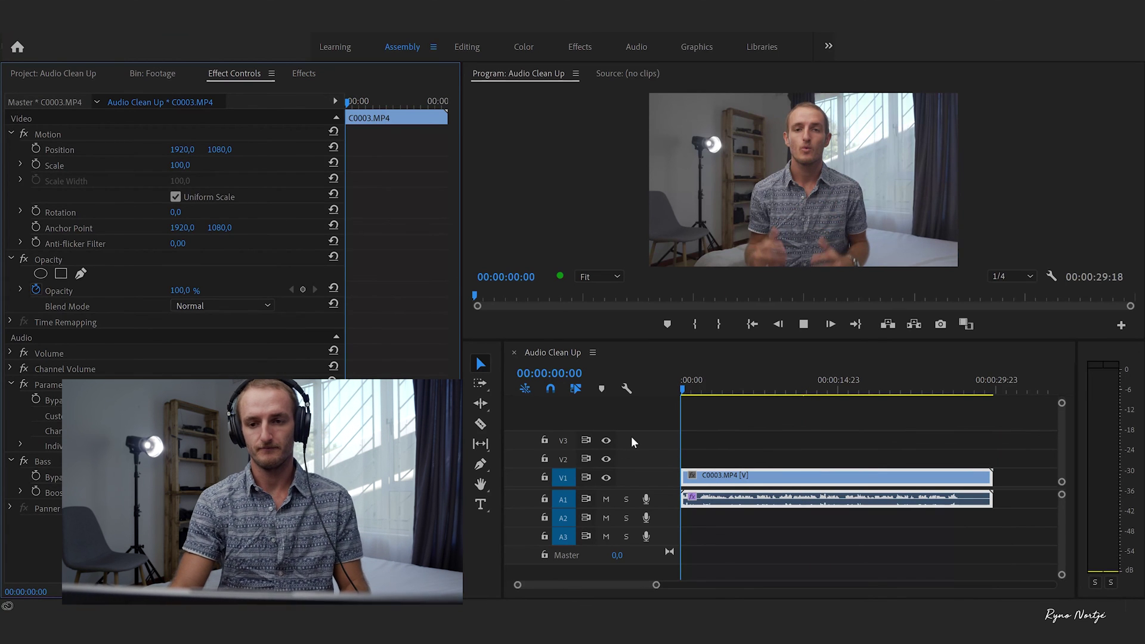
key("space")
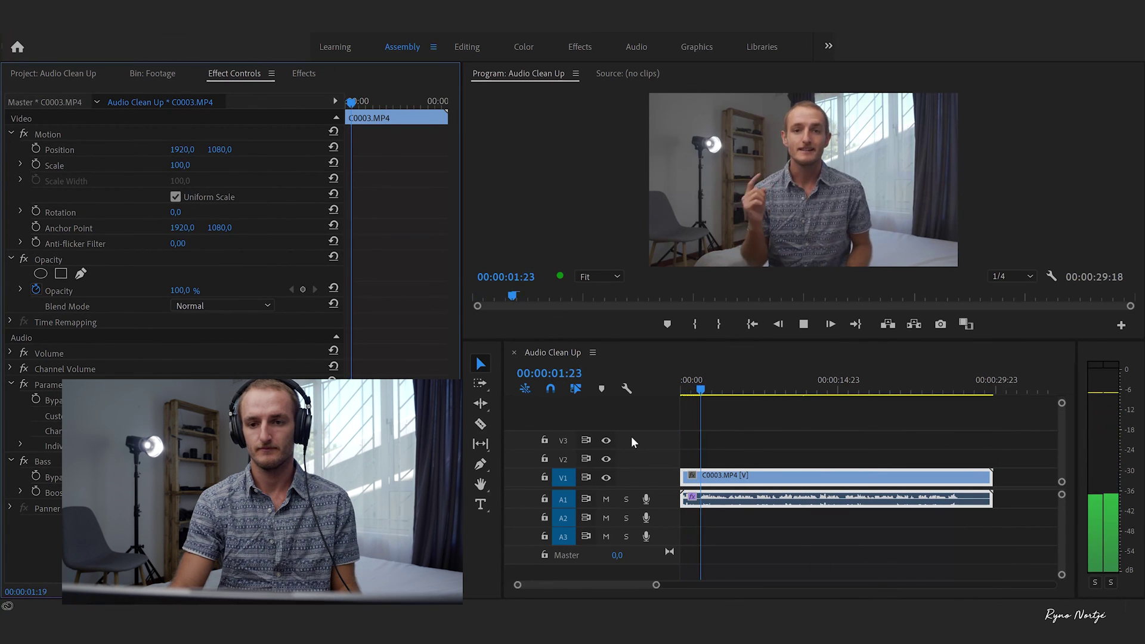